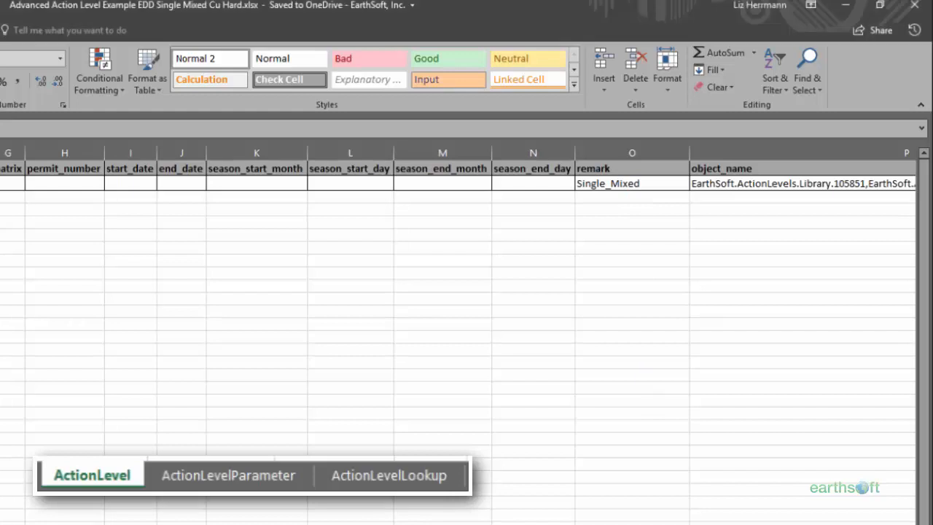
Examine the object_name entry for the Single_Mixed row on the ActionLevel sheet
{"action": "scroll", "coordinate": [466, 292], "scroll_direction": "right", "scroll_amount": 1}
{"action": "scroll", "coordinate": [467, 291], "scroll_direction": "right", "scroll_amount": 3}
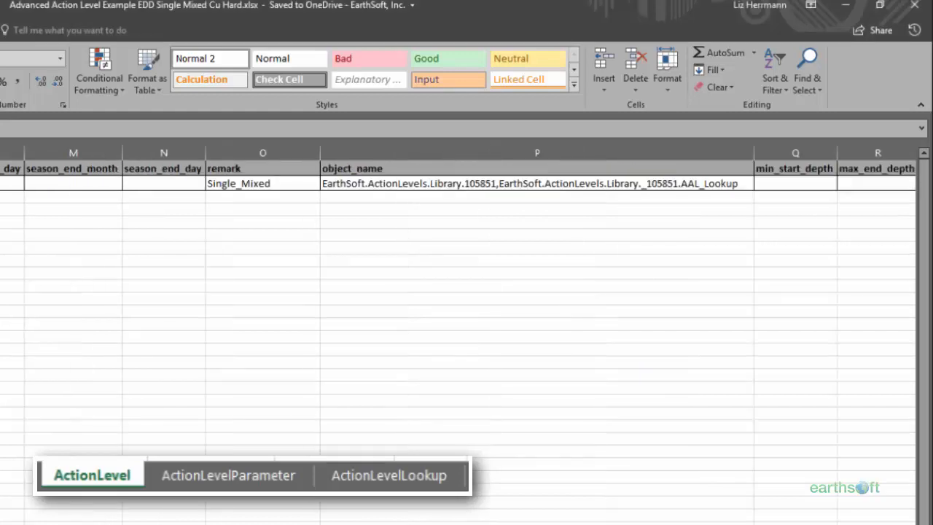
{"action": "left_click", "coordinate": [399, 183]}
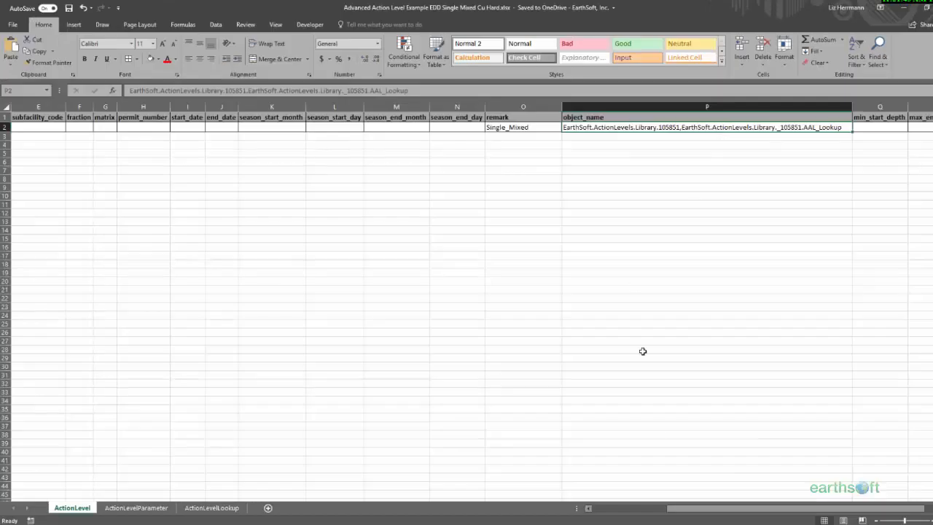
{"action": "left_click", "coordinate": [608, 509]}
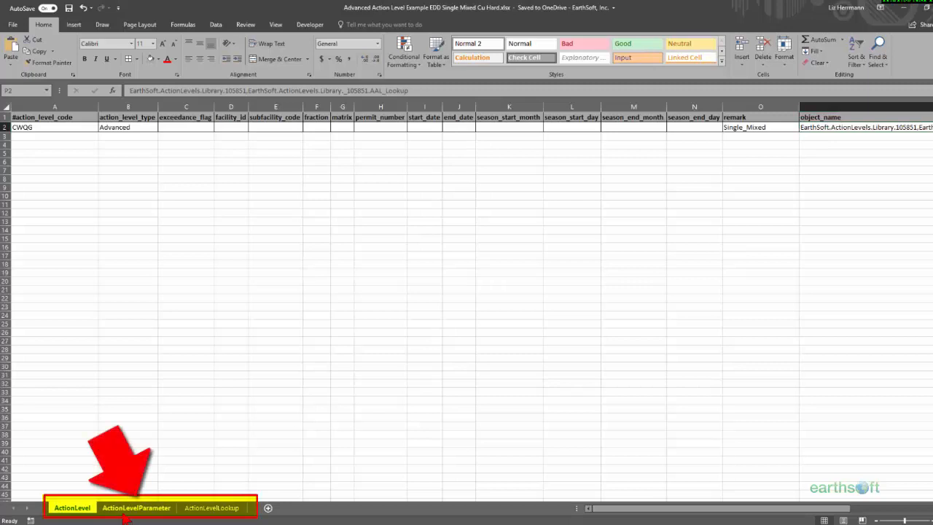
Open the ActionLevelParameter sheet and examine the row's action level code, parameter code and exceedance flag
{"action": "left_click", "coordinate": [125, 509]}
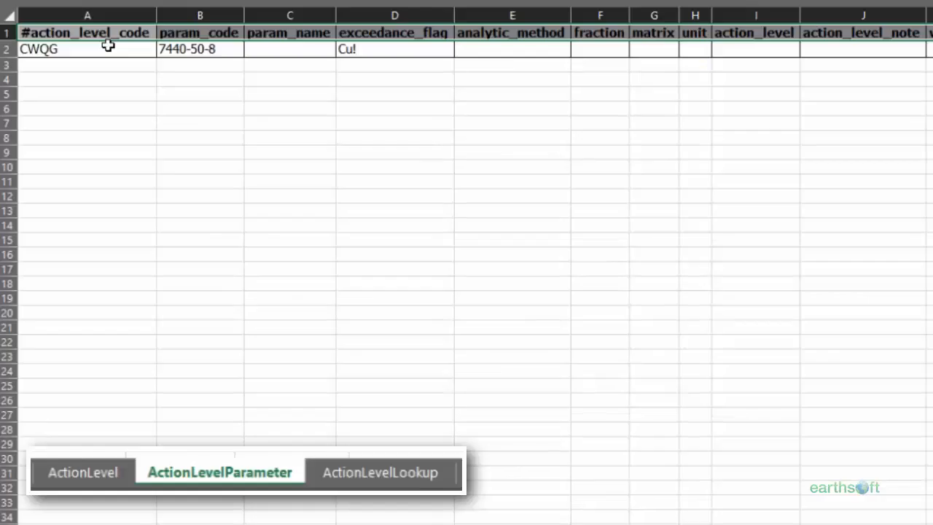
{"action": "left_click", "coordinate": [107, 46]}
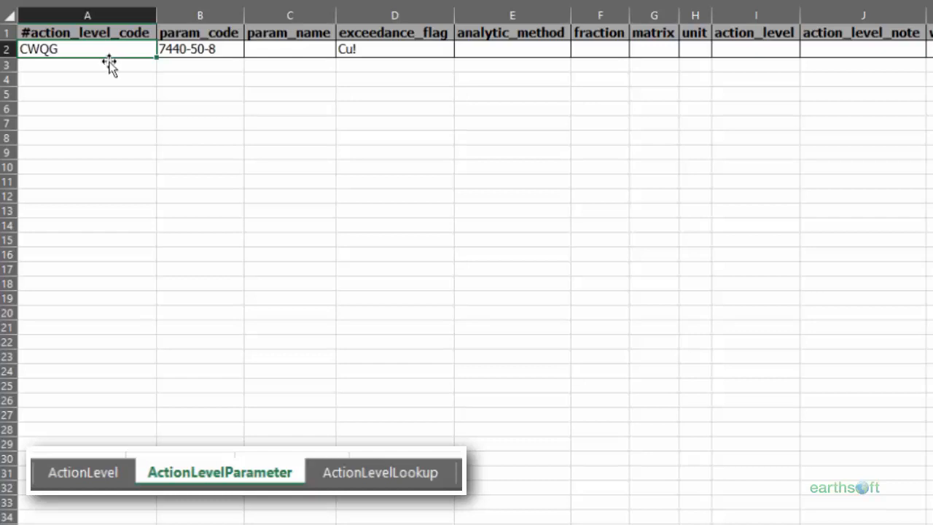
{"action": "left_click", "coordinate": [235, 50]}
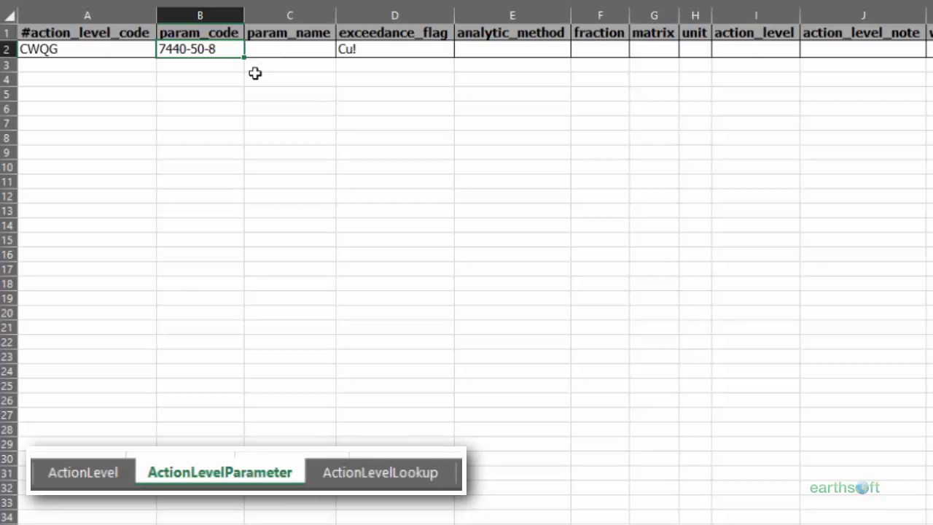
{"action": "left_click", "coordinate": [440, 51]}
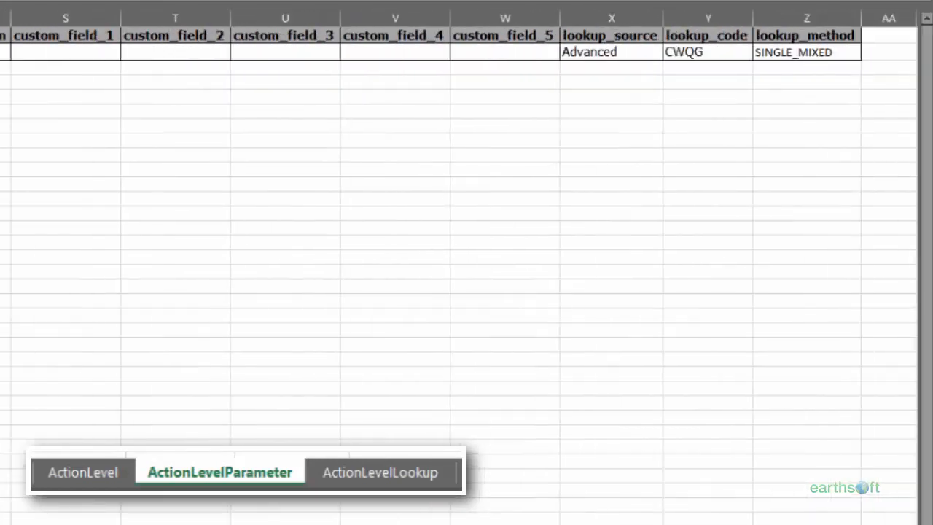
Examine the lookup_source, lookup_code and lookup_method columns and their entries on the ActionLevelParameter sheet
{"action": "left_click", "coordinate": [626, 35]}
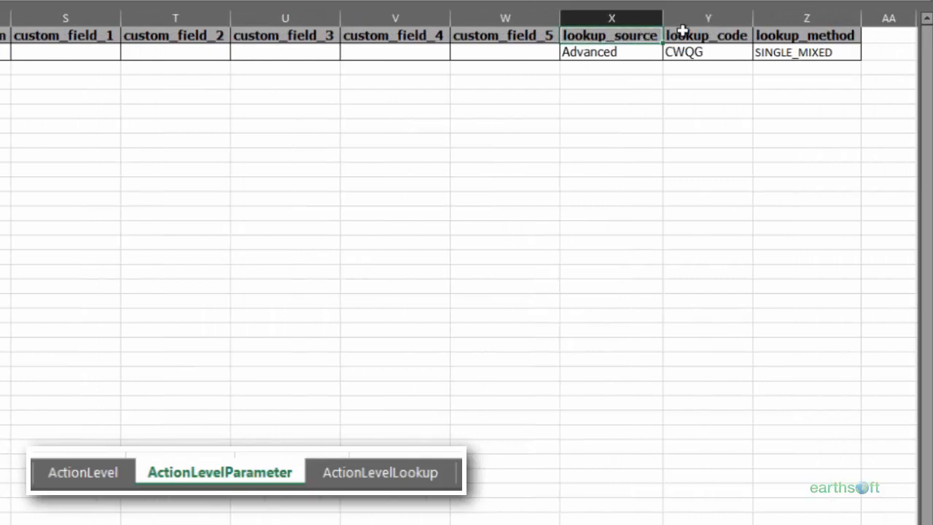
{"action": "left_click", "coordinate": [714, 33]}
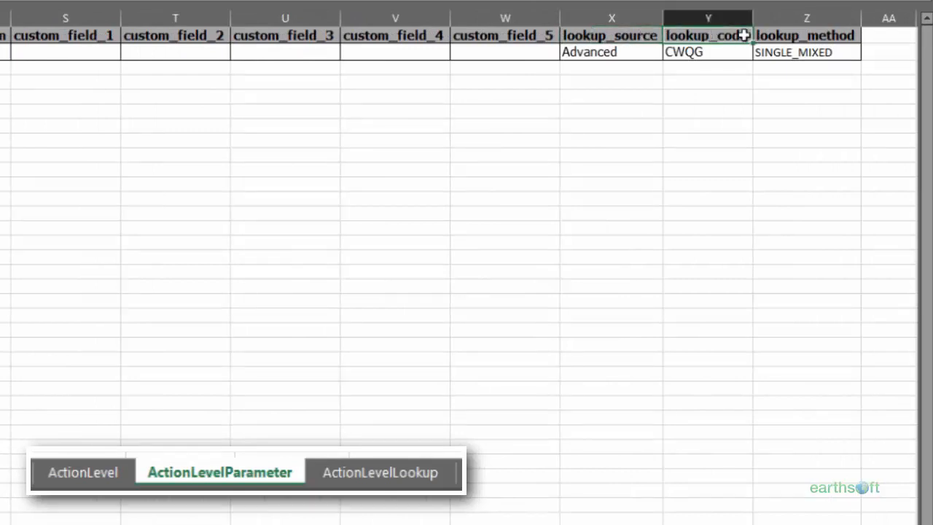
{"action": "left_click", "coordinate": [796, 35]}
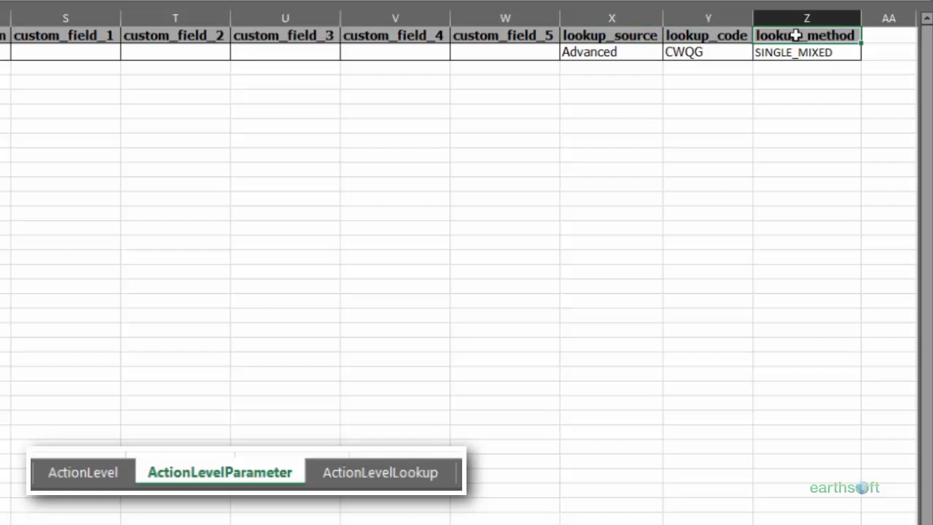
{"action": "left_click", "coordinate": [631, 52]}
{"action": "type", "text": "Advanced"}
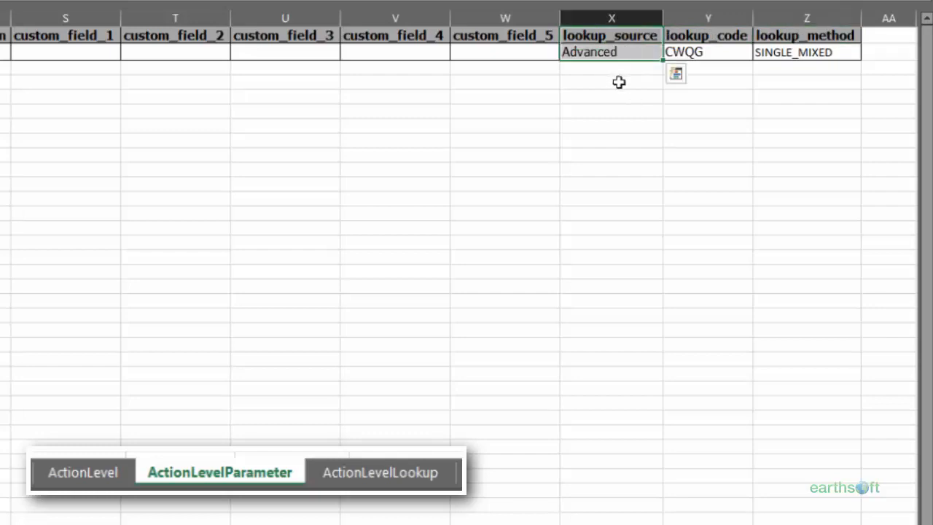
{"action": "left_click", "coordinate": [619, 82]}
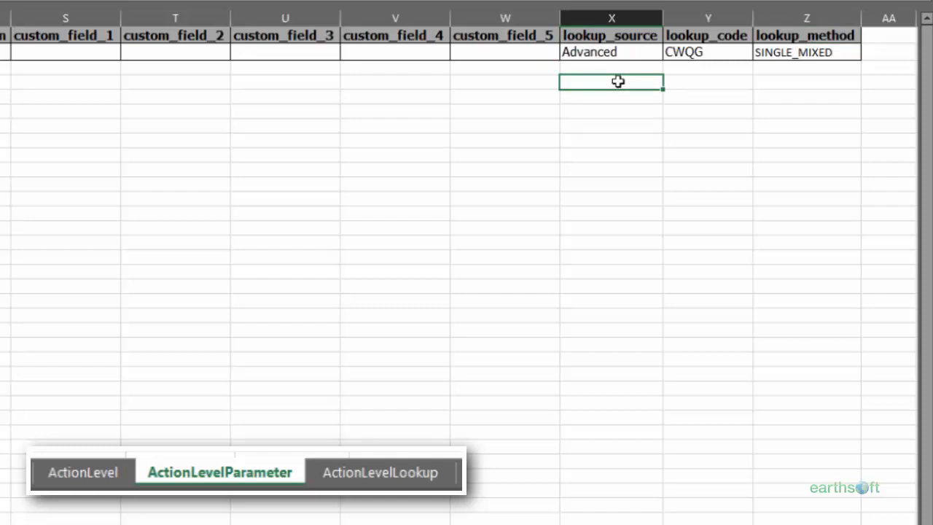
{"action": "left_click", "coordinate": [700, 66]}
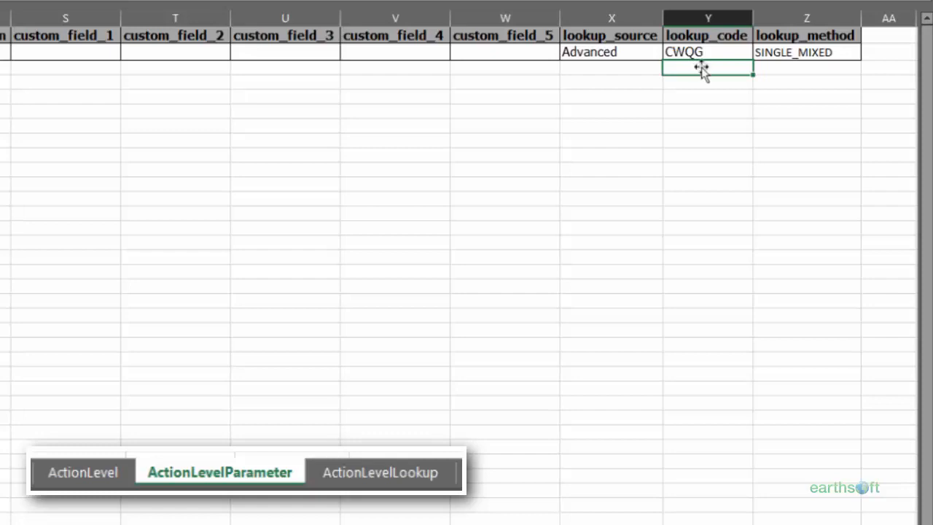
{"action": "left_click", "coordinate": [797, 66]}
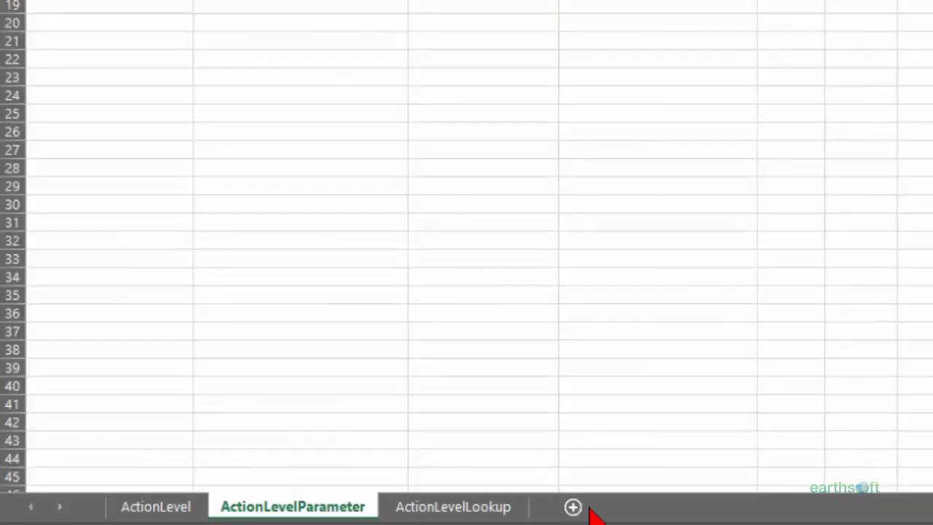
Open the ActionLevelLookup sheet and examine its lookup source, code and method columns, plus CAS_RN and COMPARISON_ID
{"action": "left_click", "coordinate": [458, 510]}
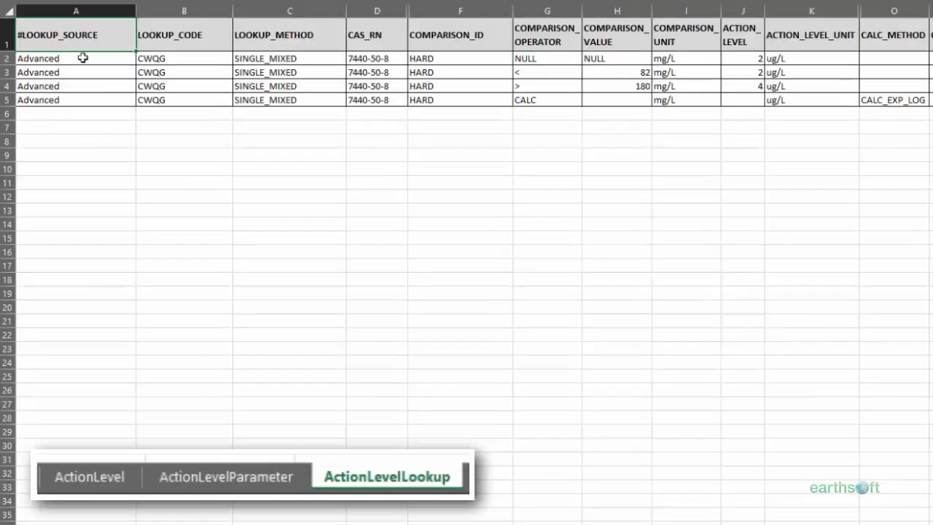
{"action": "left_click", "coordinate": [156, 47]}
{"action": "left_click_drag", "start_coordinate": [156, 47], "coordinate": [244, 100]}
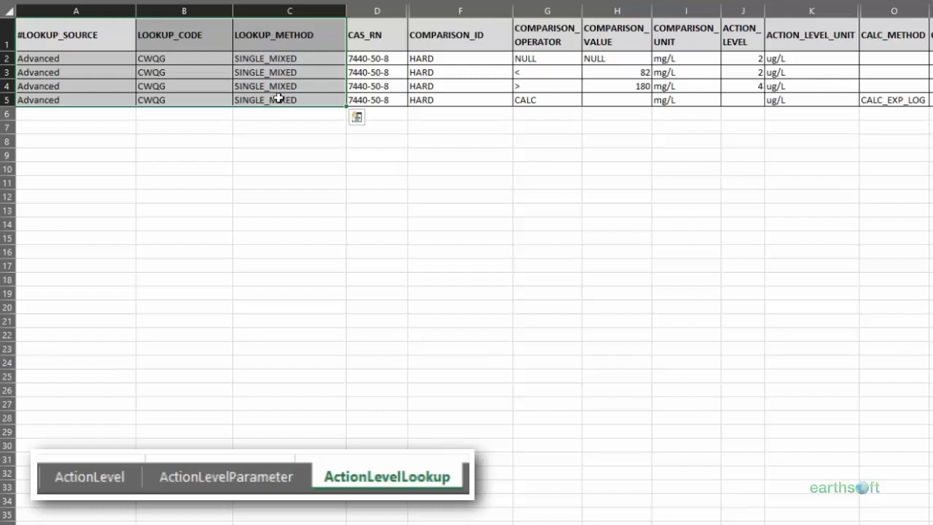
{"action": "left_click", "coordinate": [373, 37]}
{"action": "left_click", "coordinate": [381, 62]}
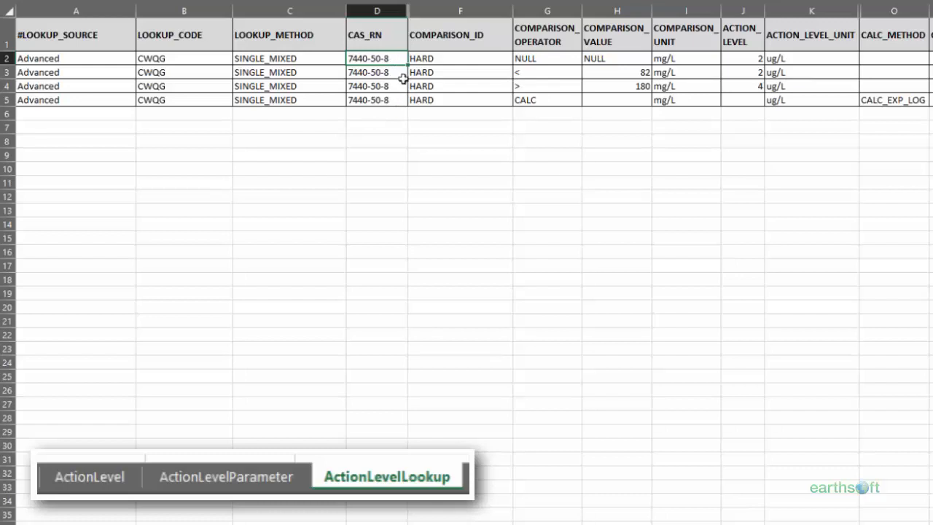
{"action": "left_click", "coordinate": [442, 41]}
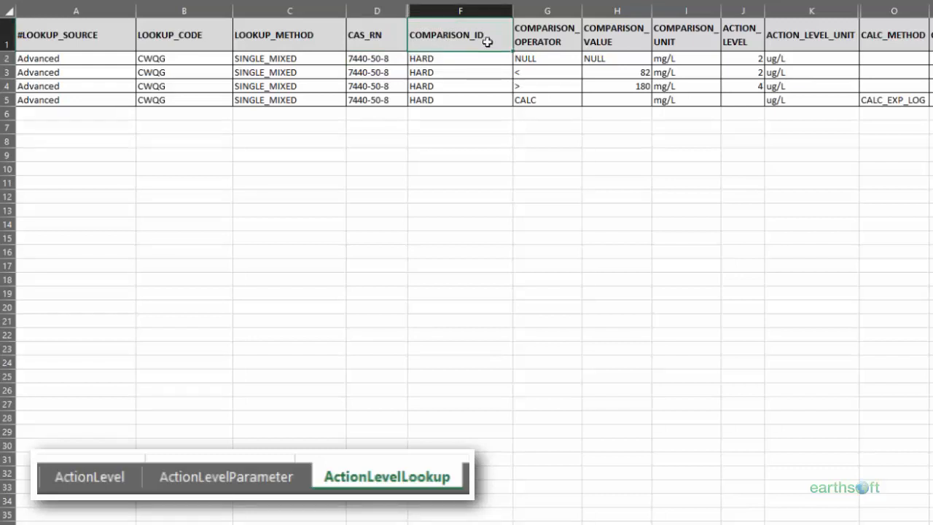
Examine the comparison operator, value, unit and action level in the NULL and less-than rows
{"action": "left_click", "coordinate": [555, 58]}
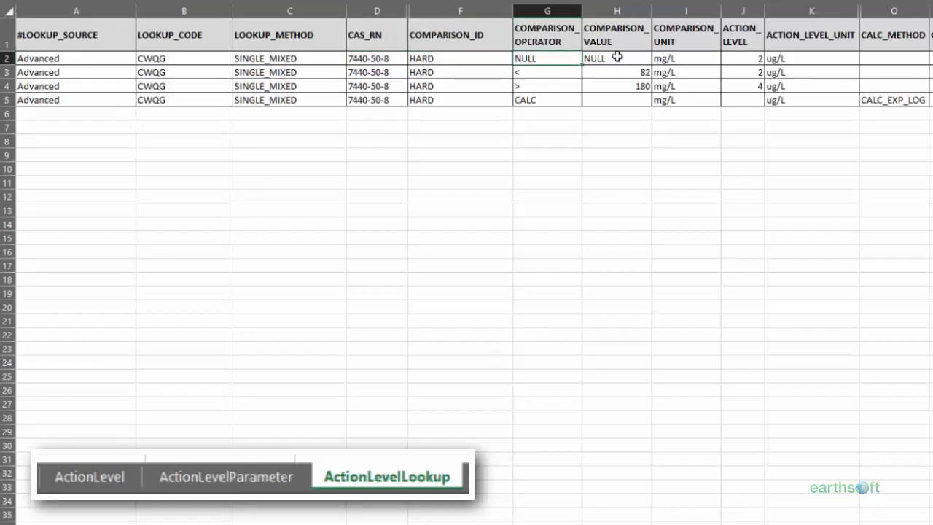
{"action": "left_click", "coordinate": [738, 57]}
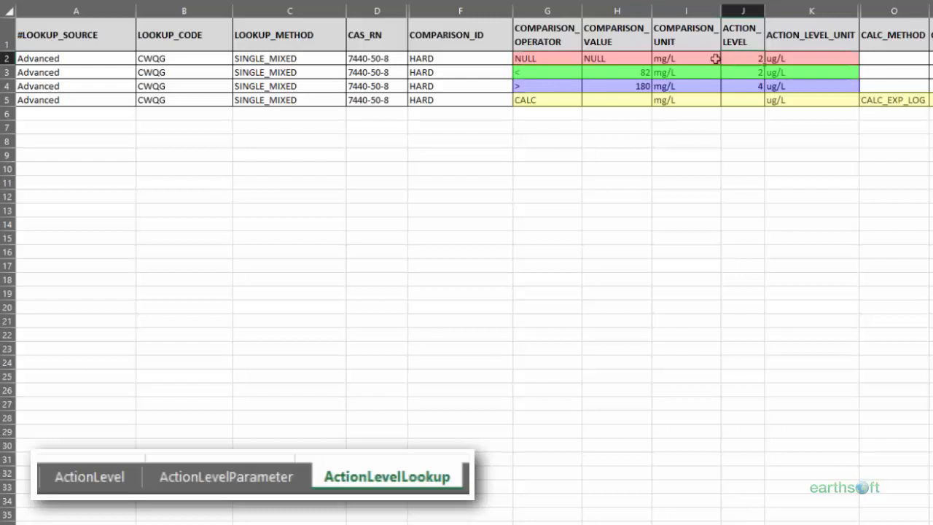
{"action": "left_click", "coordinate": [533, 71]}
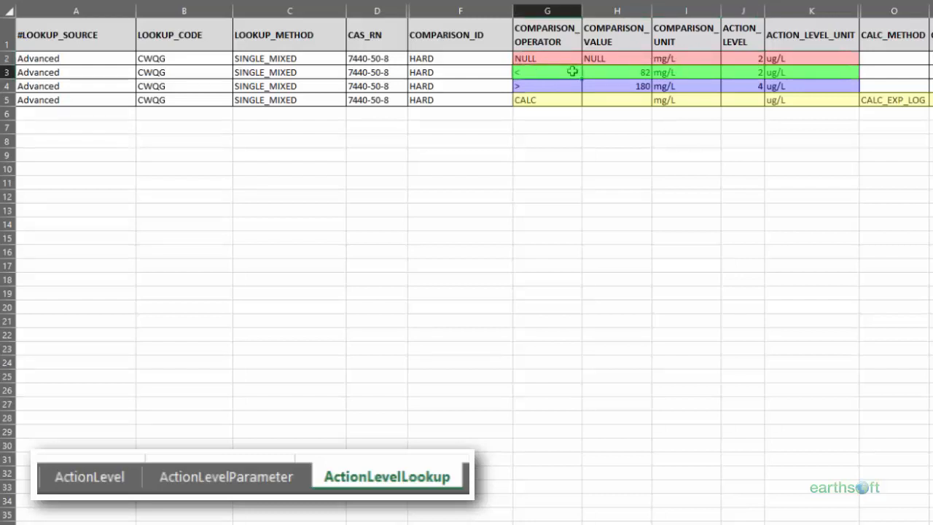
{"action": "left_click_drag", "start_coordinate": [572, 72], "coordinate": [641, 71]}
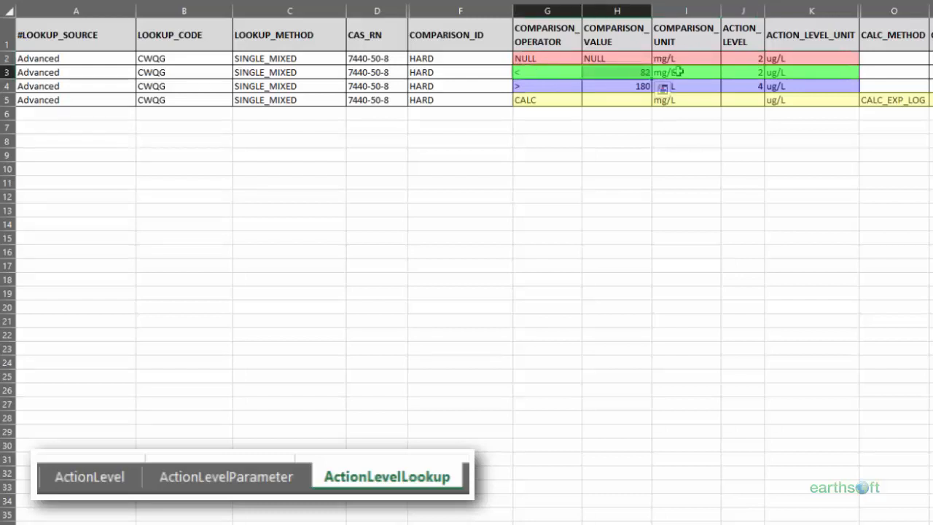
{"action": "left_click", "coordinate": [698, 71]}
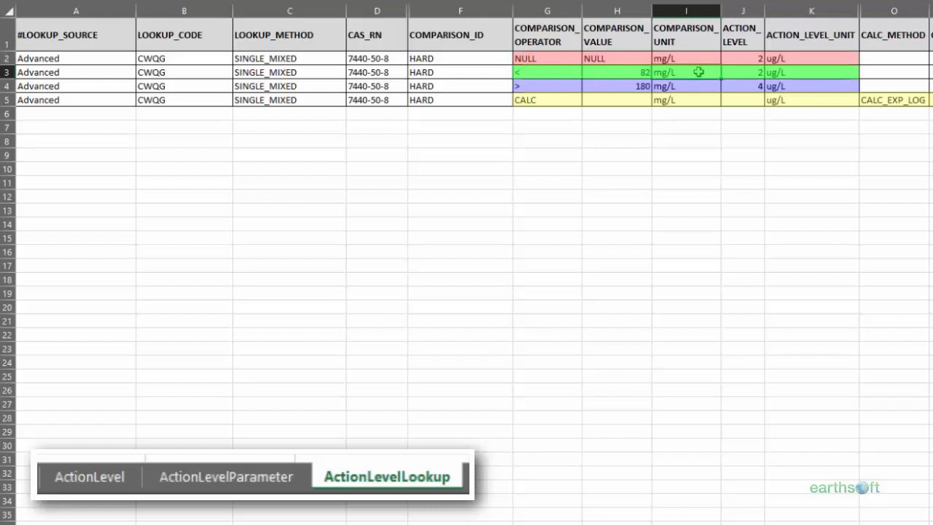
{"action": "key", "text": "Tab"}
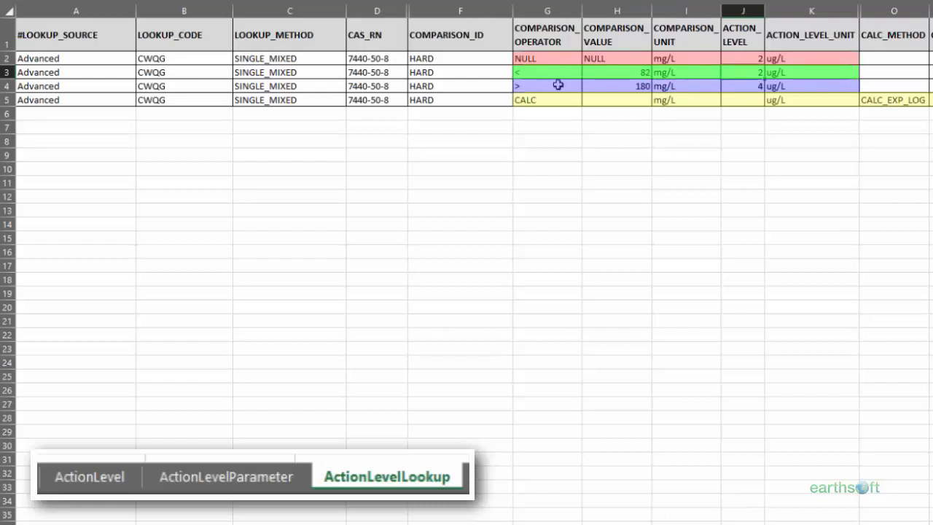
Examine the greater-than row's comparison and action level, and the CALC row's operator and calculation method
{"action": "left_click", "coordinate": [557, 86]}
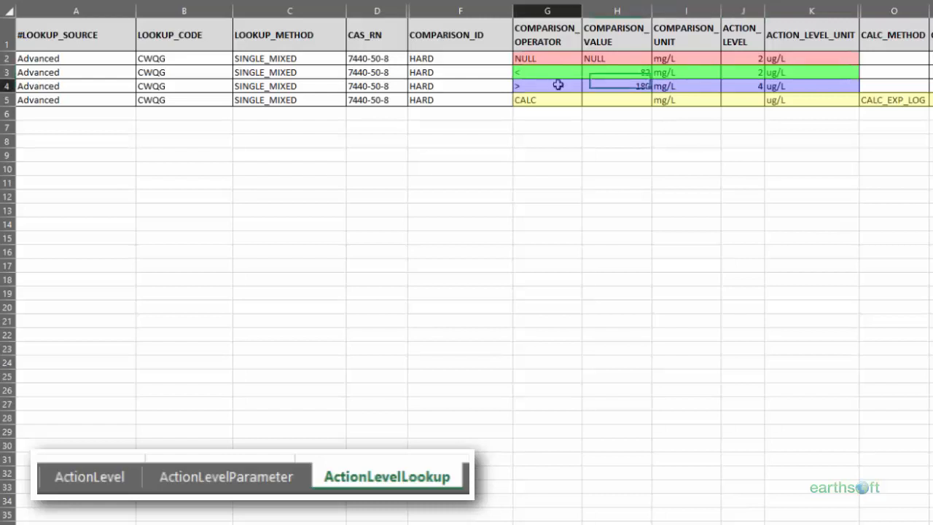
{"action": "left_click_drag", "start_coordinate": [558, 85], "coordinate": [620, 85]}
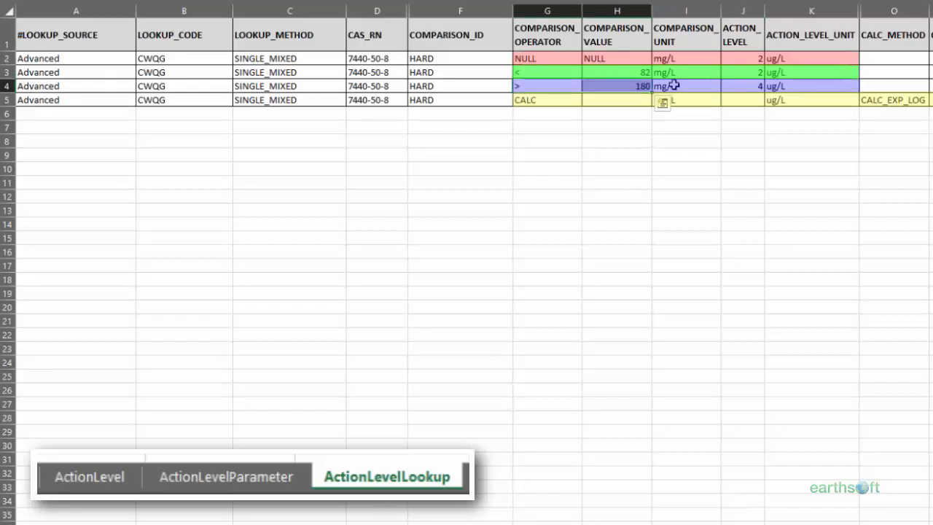
{"action": "left_click", "coordinate": [742, 86]}
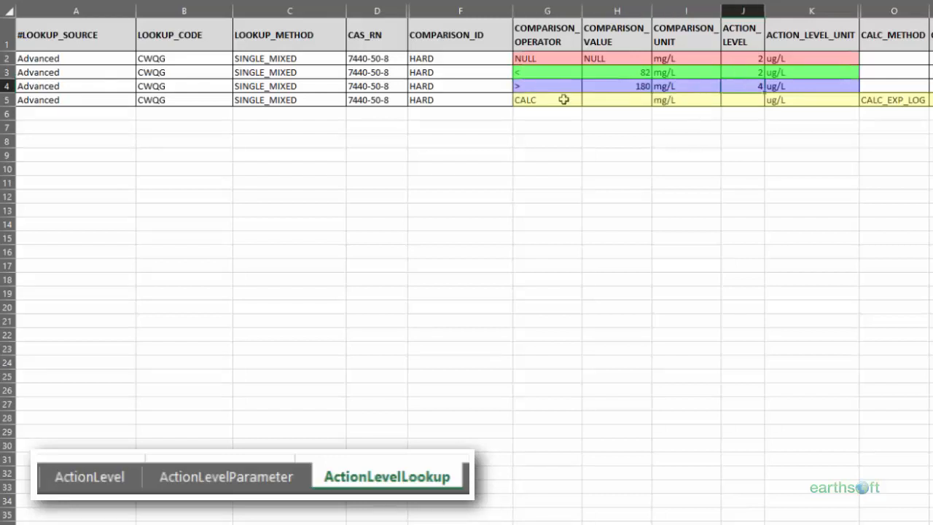
{"action": "left_click", "coordinate": [562, 99]}
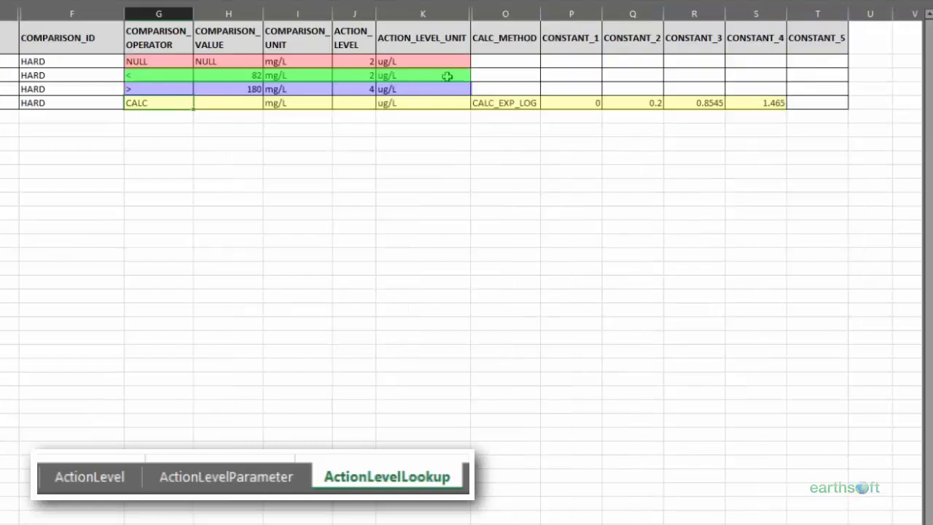
{"action": "left_click", "coordinate": [495, 104]}
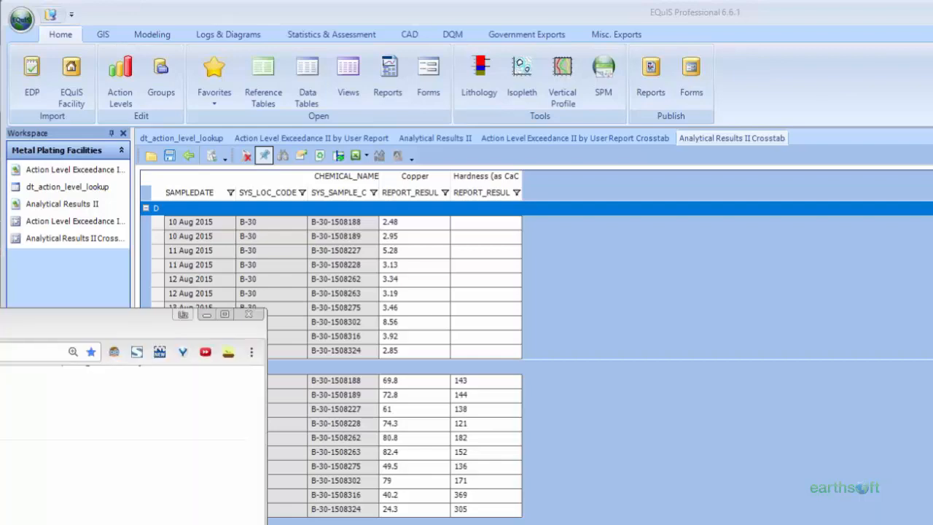
Switch to the CCME copper factsheet in the browser and enter a water hardness of 143 mg/L CaCO3
{"action": "left_click_drag", "start_coordinate": [0, 289], "coordinate": [500, 6]}
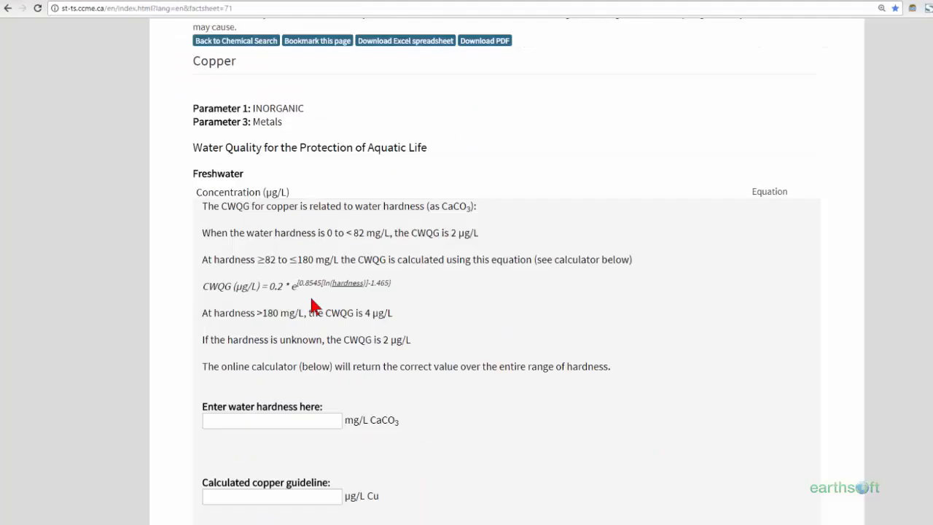
{"action": "mouse_move", "coordinate": [127, 524]}
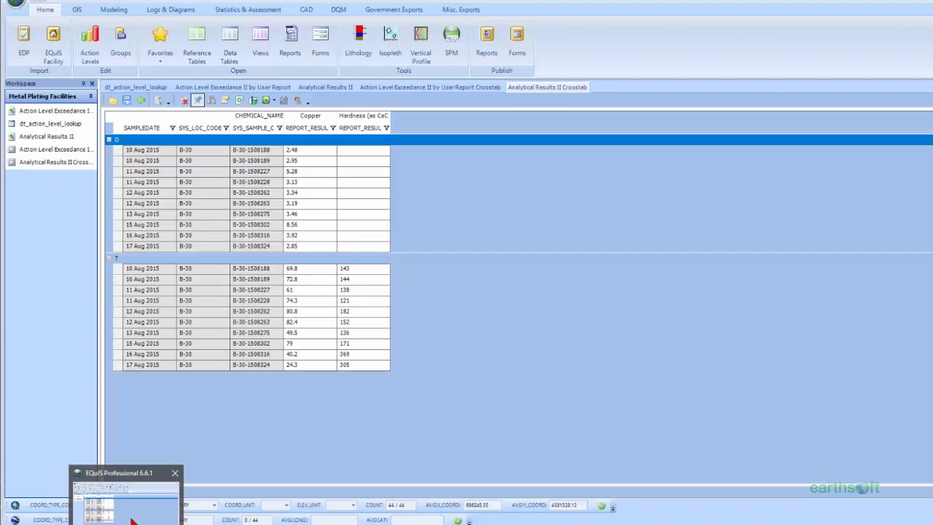
{"action": "left_click", "coordinate": [142, 524]}
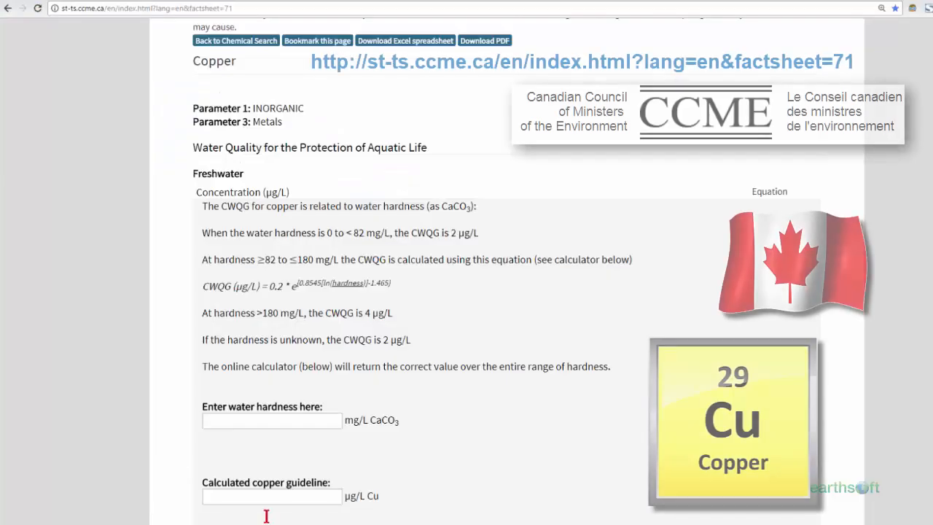
{"action": "left_click", "coordinate": [255, 420]}
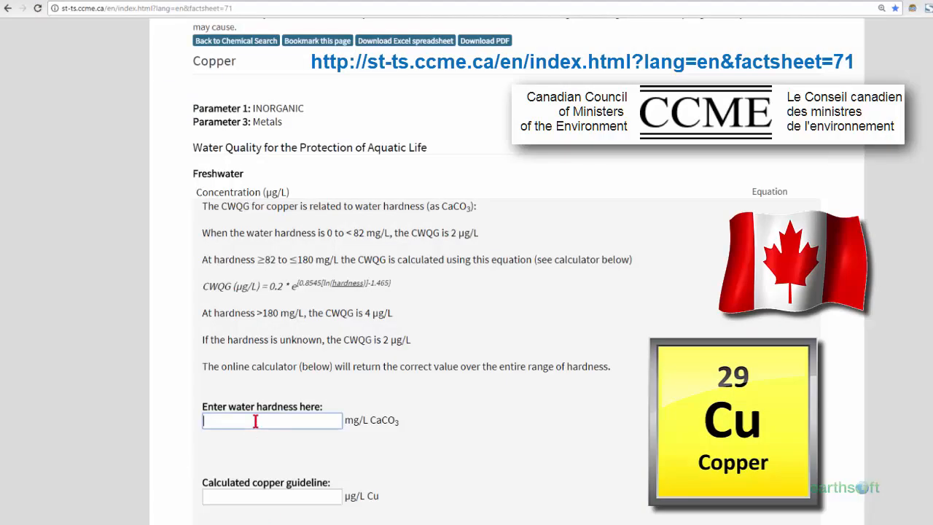
{"action": "type", "text": "143"}
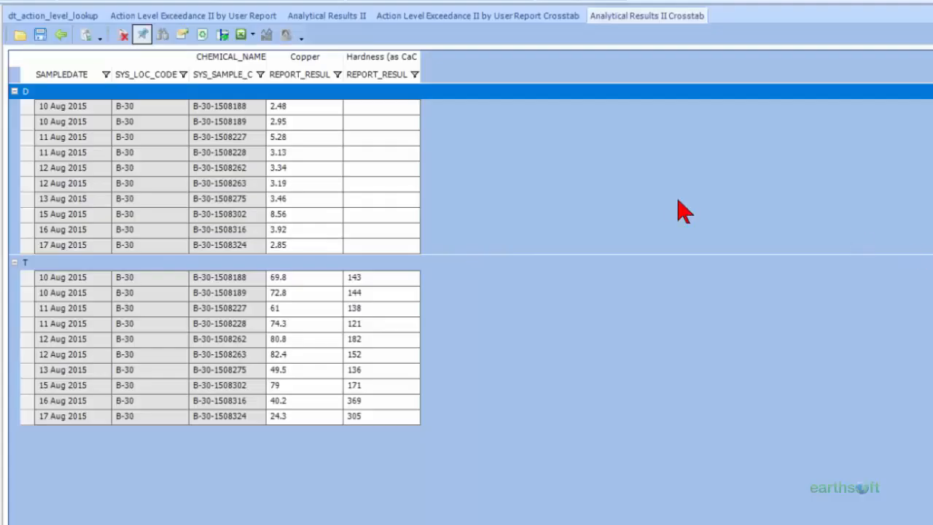
Open the Action Level Exceedance II by User Report, review its parameters for DangerCopper and CWQG, and run the report
{"action": "left_click", "coordinate": [175, 17]}
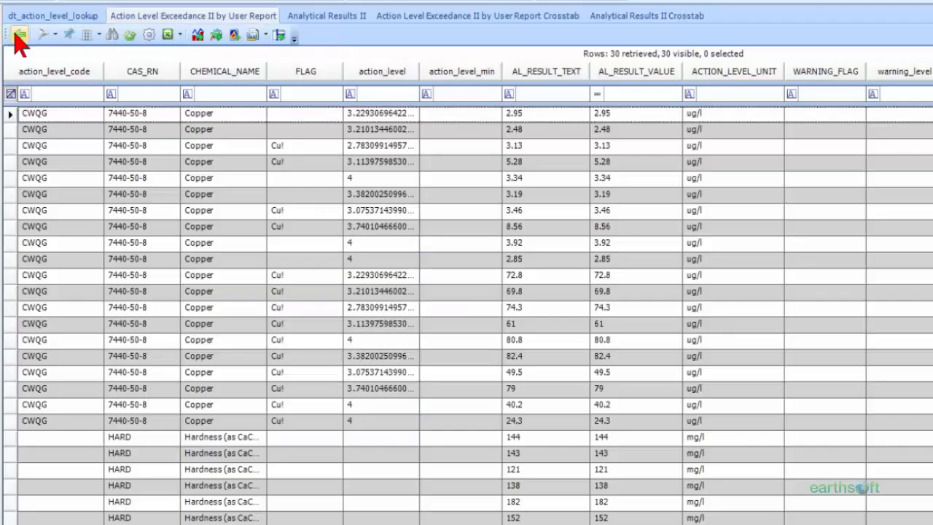
{"action": "left_click", "coordinate": [19, 34]}
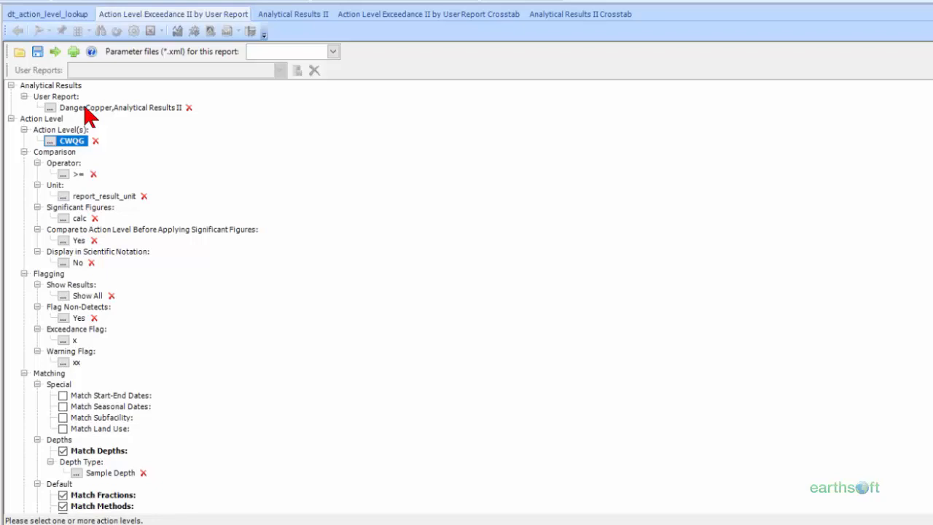
{"action": "left_click", "coordinate": [86, 108]}
{"action": "left_click", "coordinate": [56, 52]}
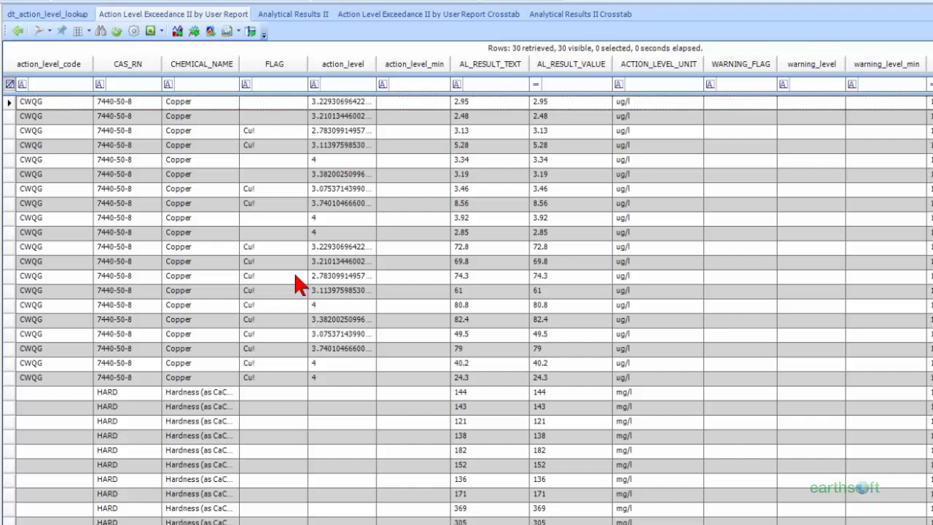
Open the Action Level Exceedance II by User Report Crosstab and examine the hardness and CWQG level for sample B-30-1508262
{"action": "left_click", "coordinate": [422, 19]}
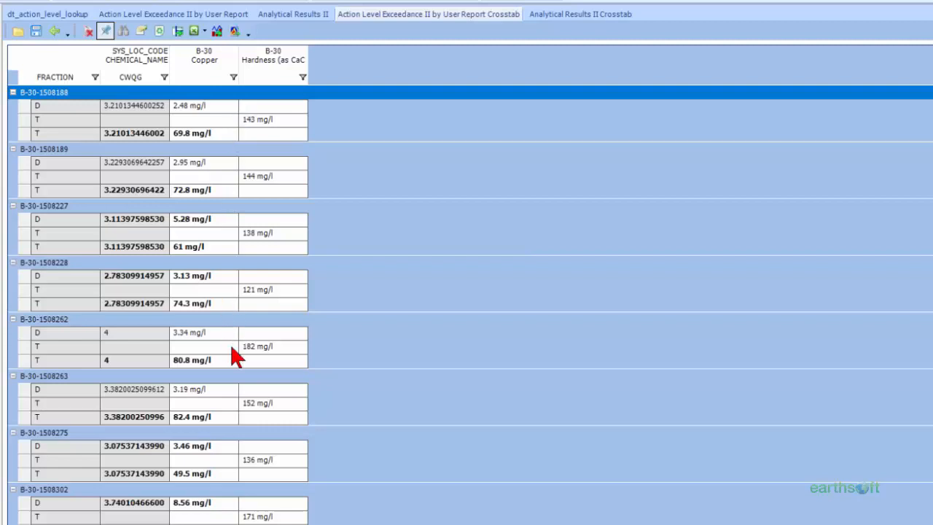
{"action": "left_click", "coordinate": [24, 350]}
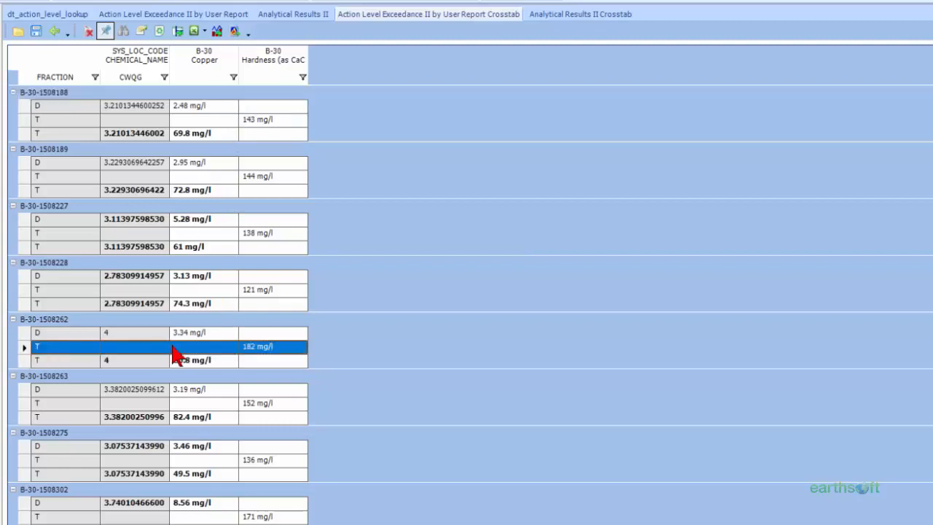
{"action": "left_click", "coordinate": [255, 355]}
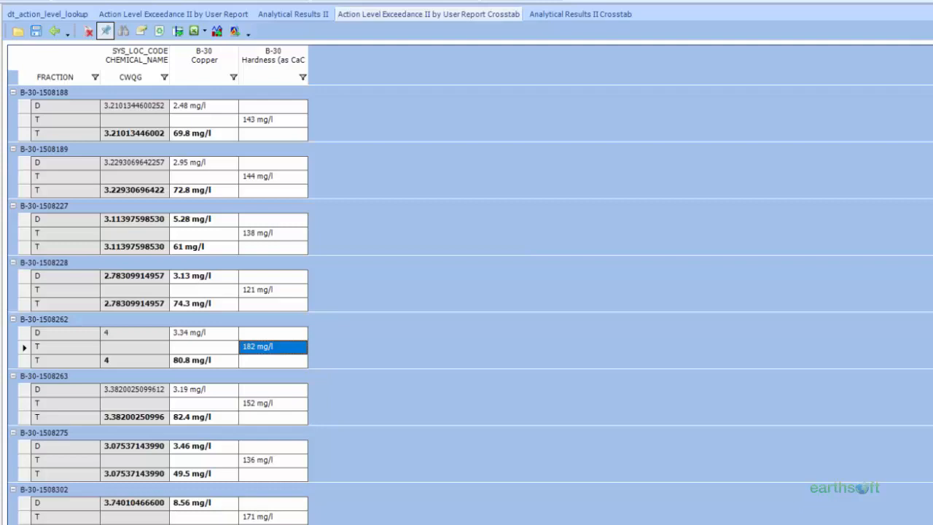
Examine the CWQG levels, copper results and hardness values across all samples in the crosstab
{"action": "scroll", "coordinate": [466, 303], "scroll_direction": "down", "scroll_amount": 3}
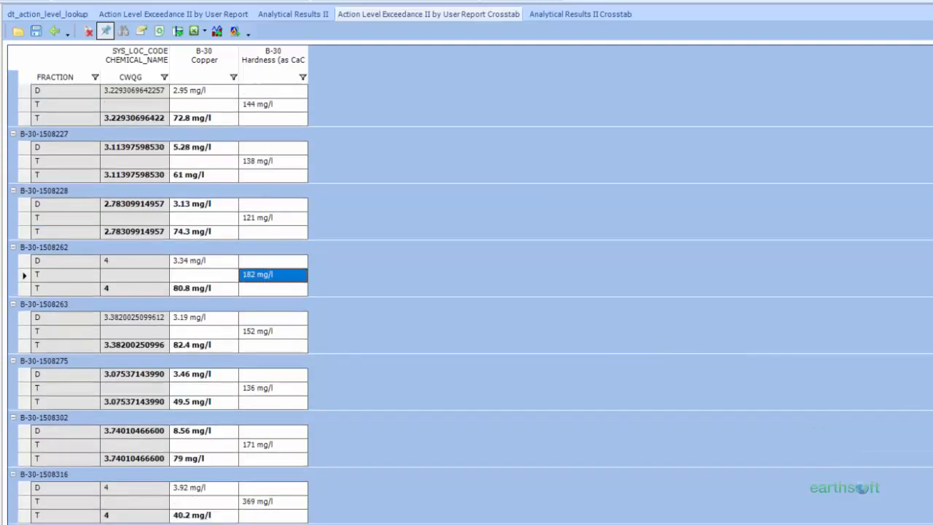
{"action": "scroll", "coordinate": [466, 303], "scroll_direction": "down", "scroll_amount": 1}
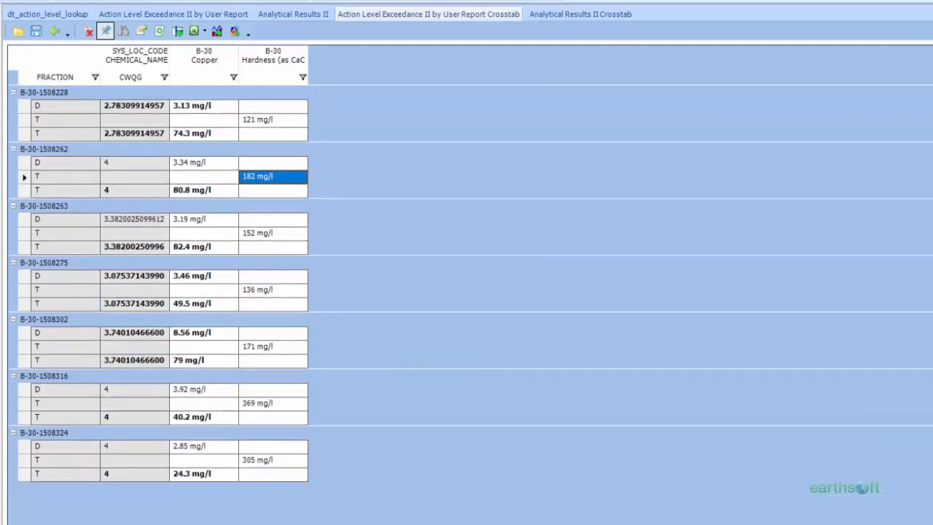
{"action": "scroll", "coordinate": [467, 303], "scroll_direction": "up", "scroll_amount": 1}
{"action": "scroll", "coordinate": [466, 303], "scroll_direction": "up", "scroll_amount": 1}
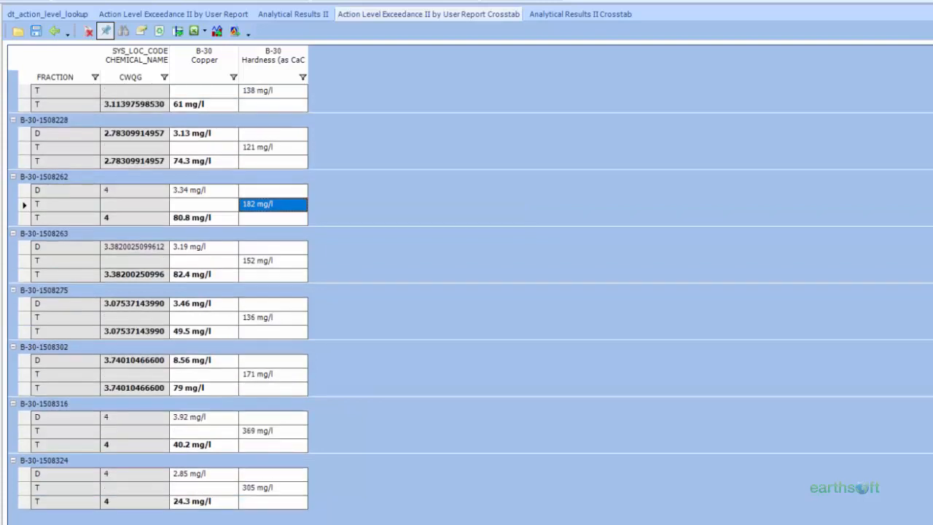
{"action": "scroll", "coordinate": [466, 303], "scroll_direction": "up", "scroll_amount": 3}
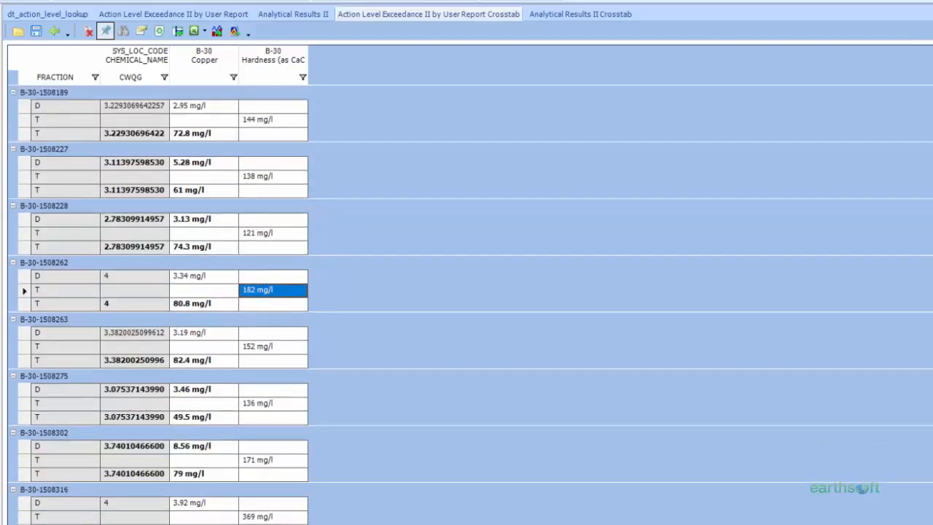
{"action": "scroll", "coordinate": [467, 303], "scroll_direction": "up", "scroll_amount": 1}
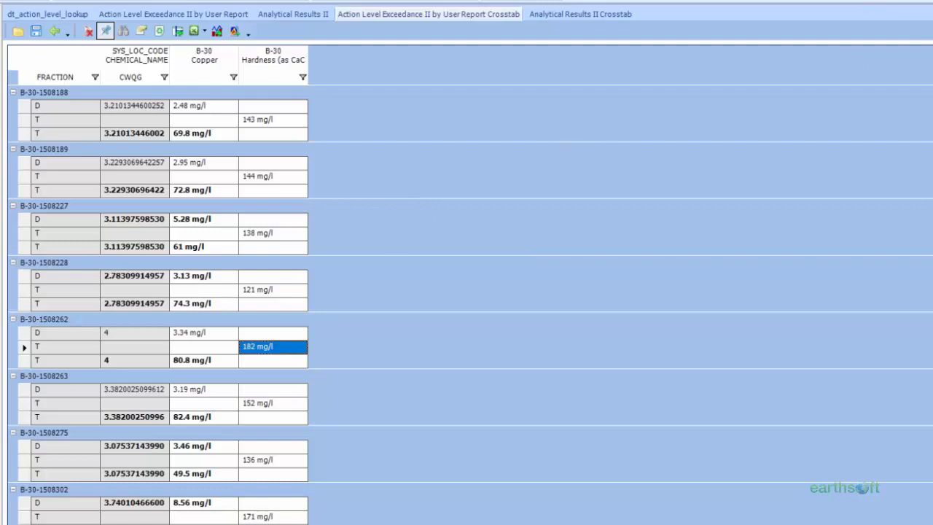
Switch to the AAL Lookup Formulas workbook in Excel and move the CWQG guideline note away from the test value row
{"action": "mouse_move", "coordinate": [87, 524]}
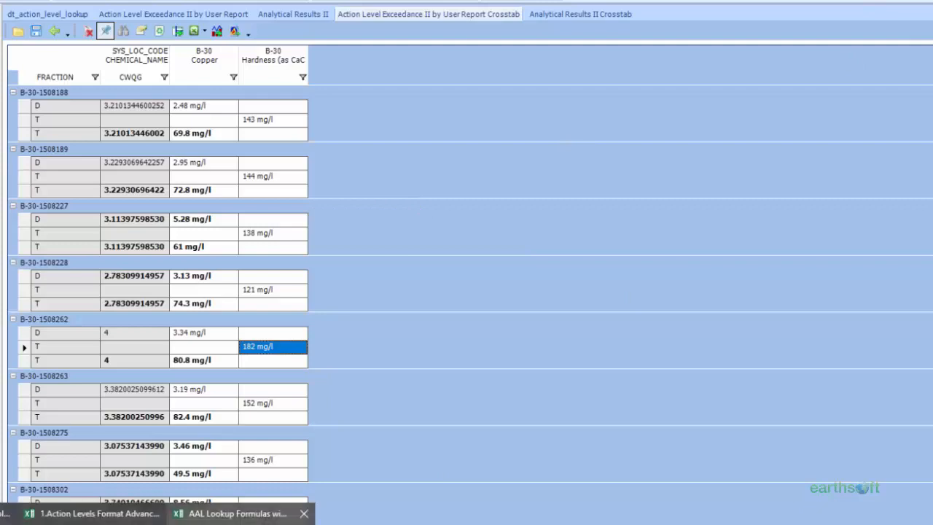
{"action": "left_click", "coordinate": [238, 514]}
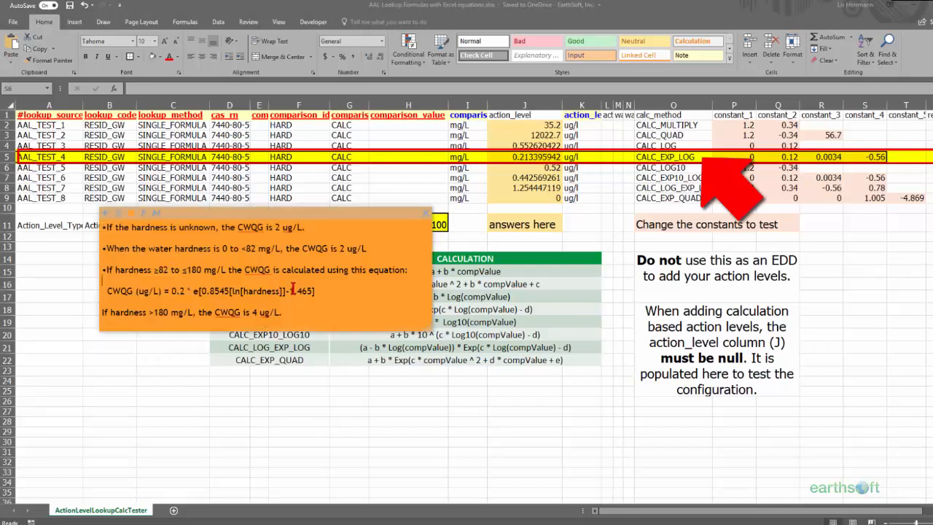
{"action": "left_click", "coordinate": [133, 216]}
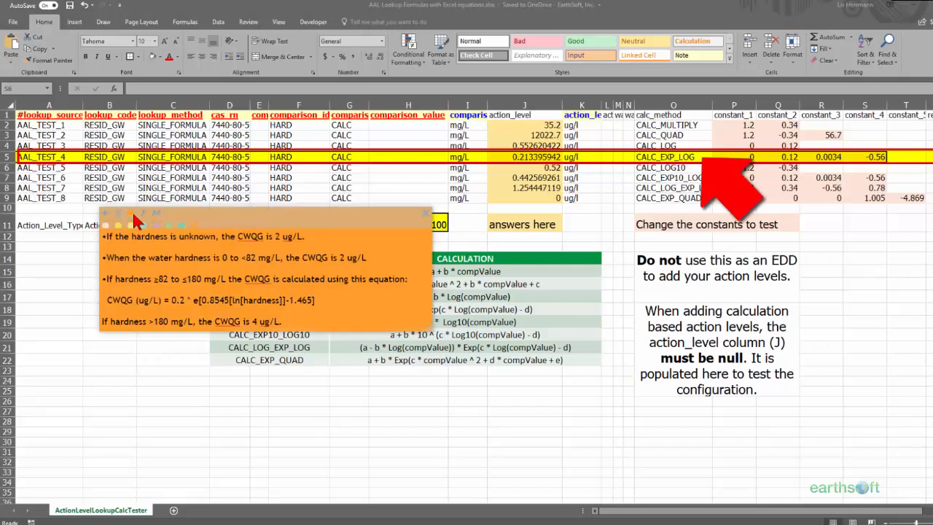
{"action": "left_click", "coordinate": [144, 215]}
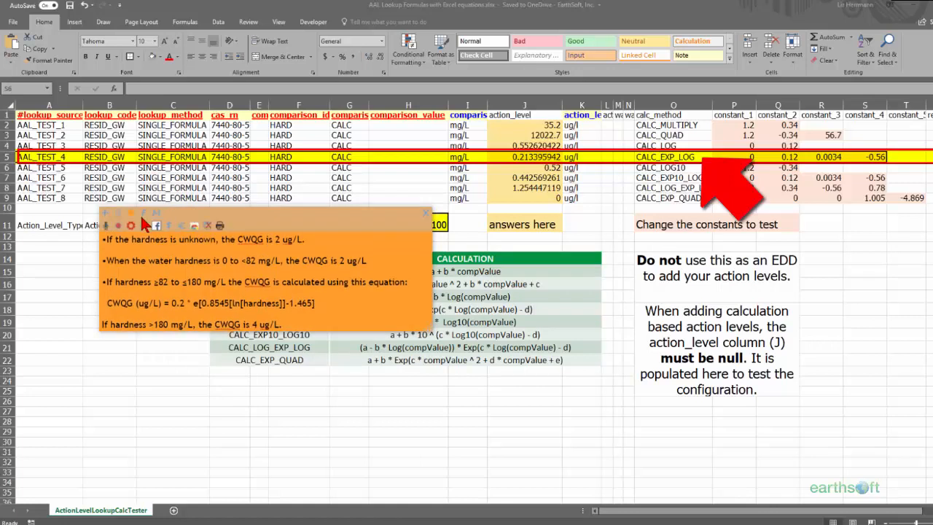
{"action": "left_click", "coordinate": [142, 214]}
{"action": "left_click", "coordinate": [157, 214]}
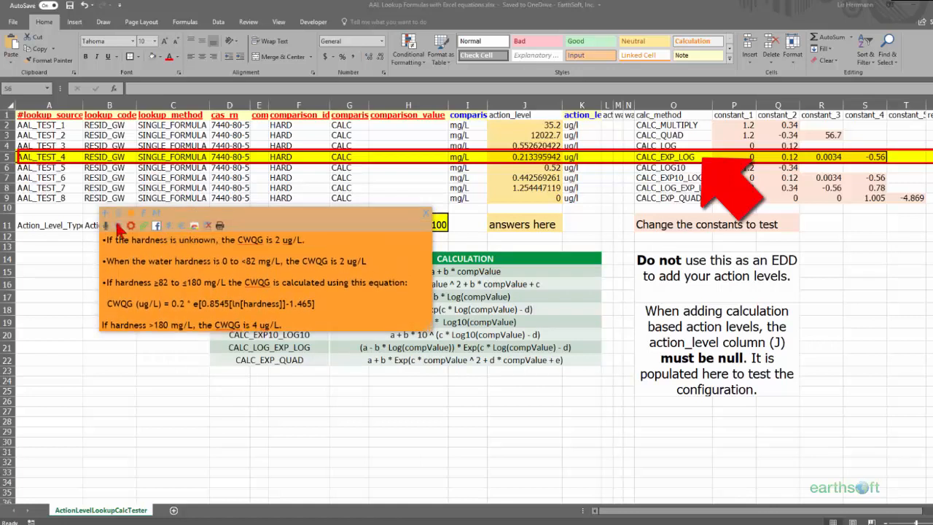
{"action": "left_click_drag", "start_coordinate": [260, 217], "coordinate": [217, 275]}
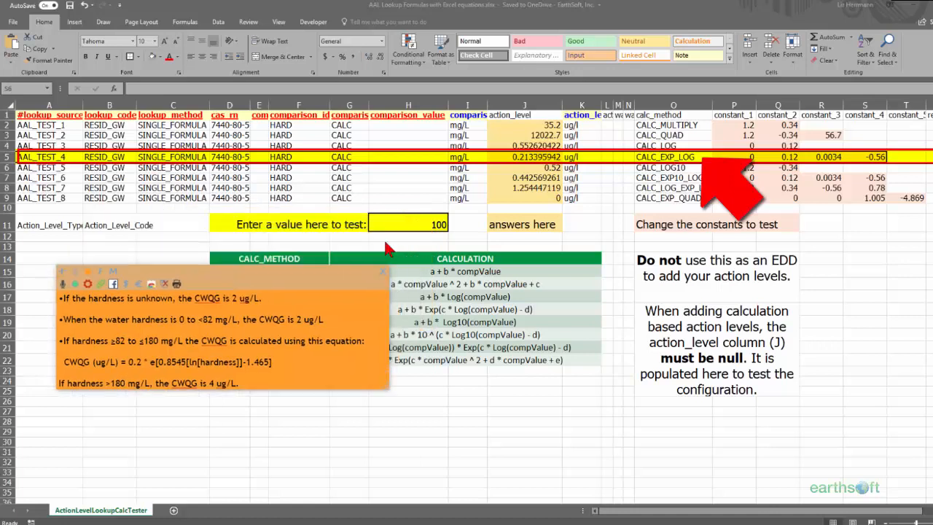
In the CALC_EXP_LOG row, set constant_2 to 0.2, constant_3 to 0.8545 and constant_4 to 1.465
{"action": "left_click", "coordinate": [747, 156]}
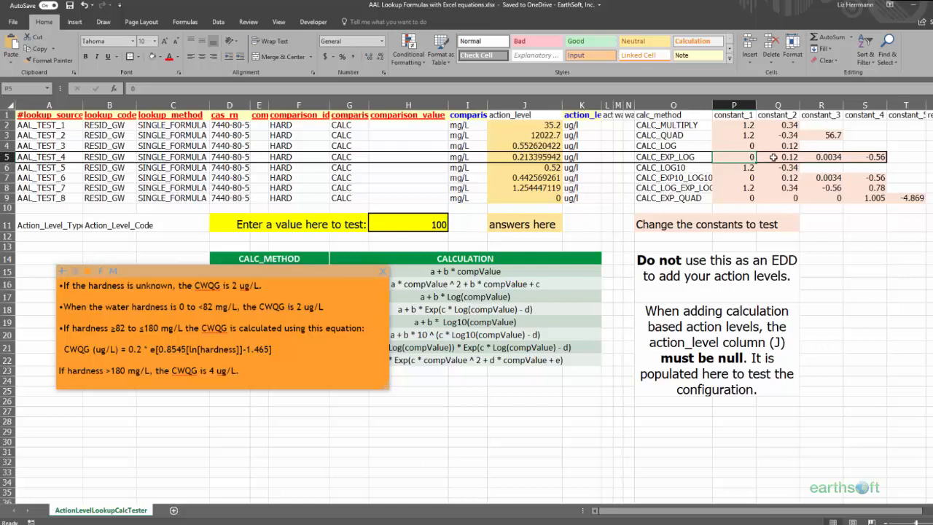
{"action": "left_click", "coordinate": [771, 157]}
{"action": "type", "text": "0.2"}
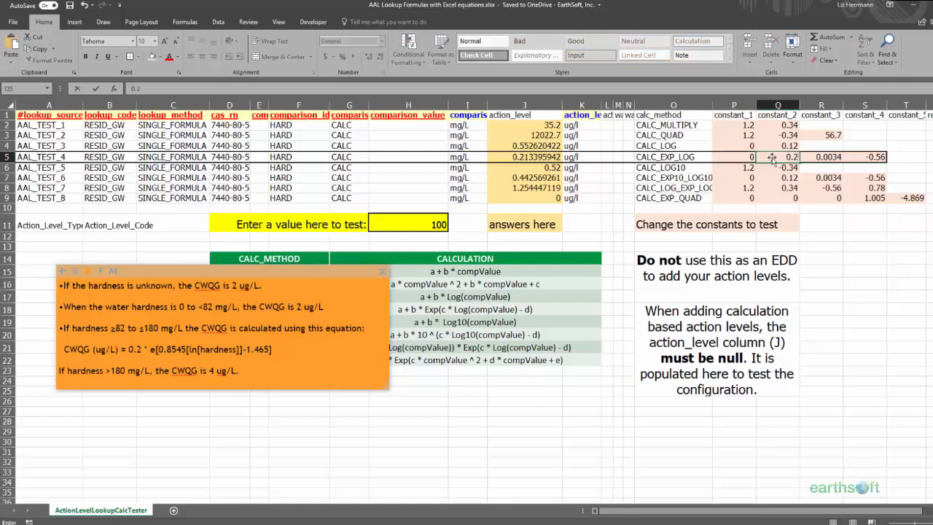
{"action": "left_click", "coordinate": [822, 156]}
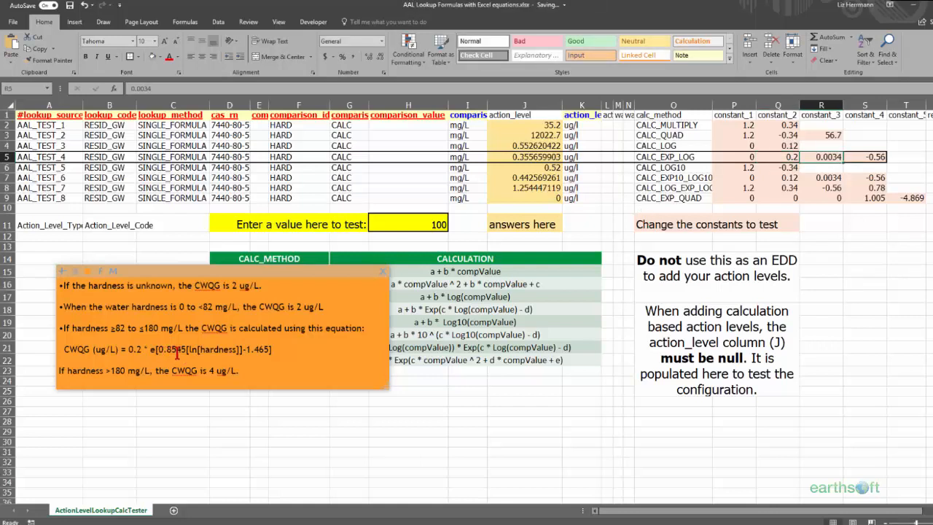
{"action": "type", "text": "0.8"}
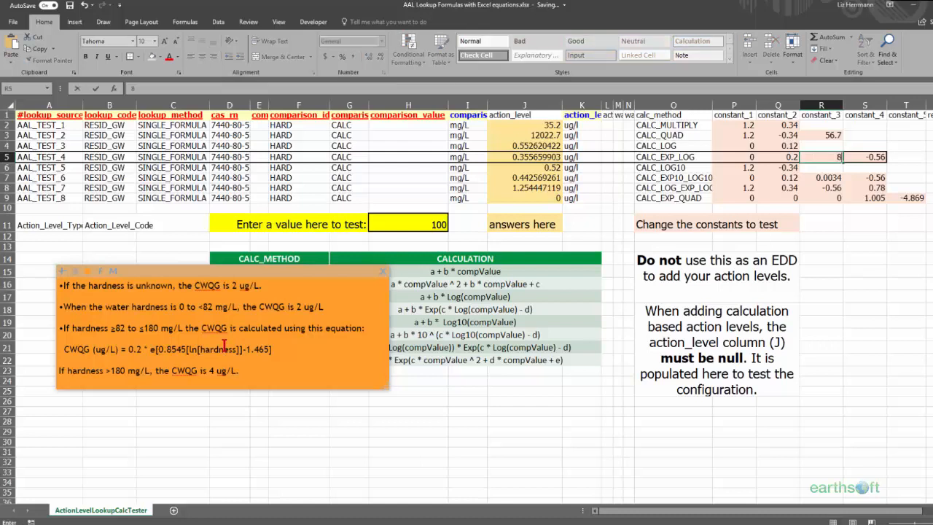
{"action": "type", "text": "545"}
{"action": "left_click", "coordinate": [869, 158]}
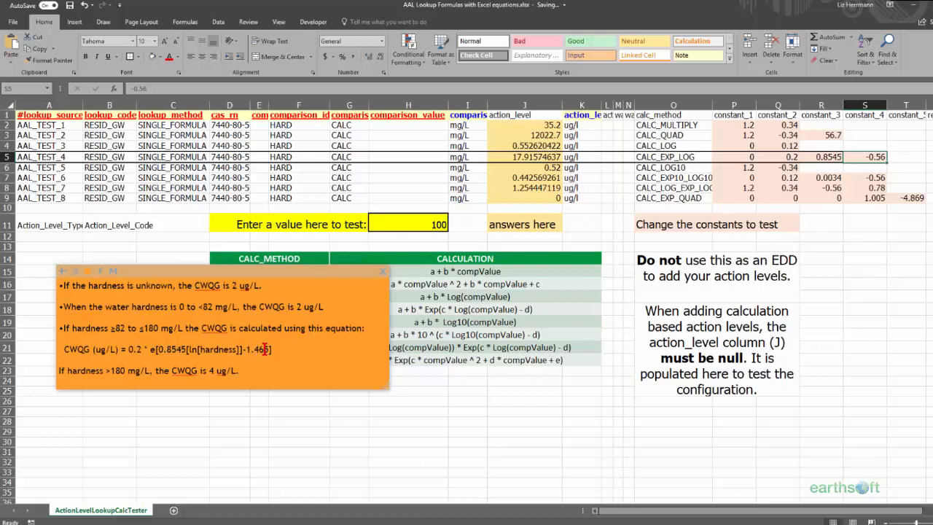
{"action": "type", "text": "1.465"}
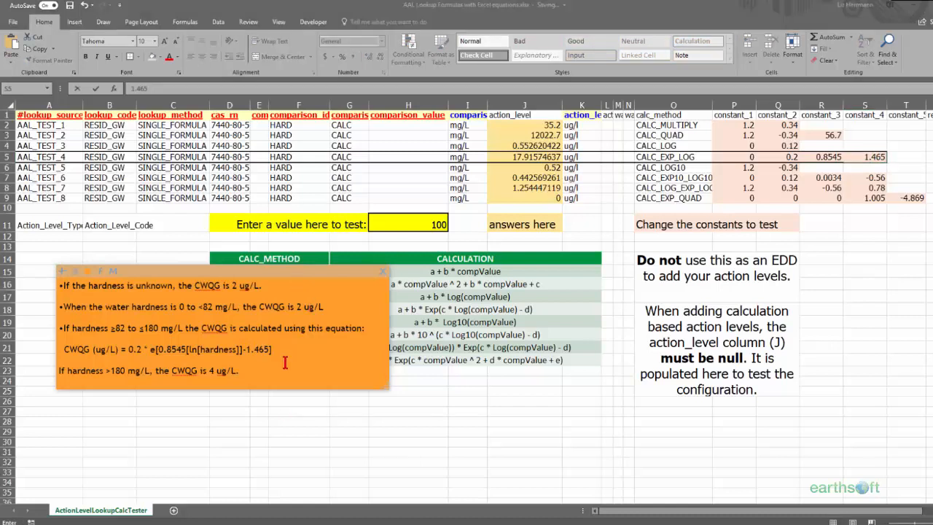
Move the guideline note below the calculation table, set the test value to 143 and check the CALC_EXP_LOG action level
{"action": "left_click_drag", "start_coordinate": [271, 273], "coordinate": [255, 388]}
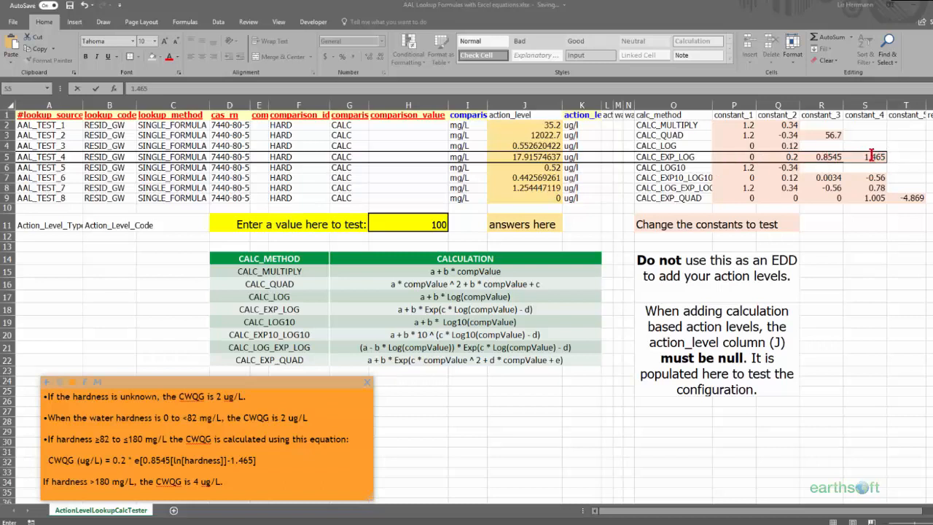
{"action": "left_click", "coordinate": [431, 224]}
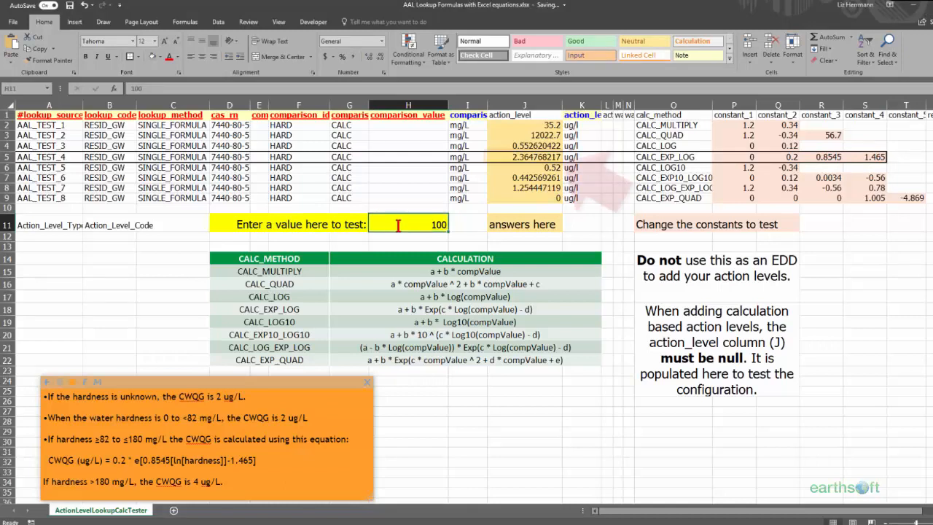
{"action": "type", "text": "143"}
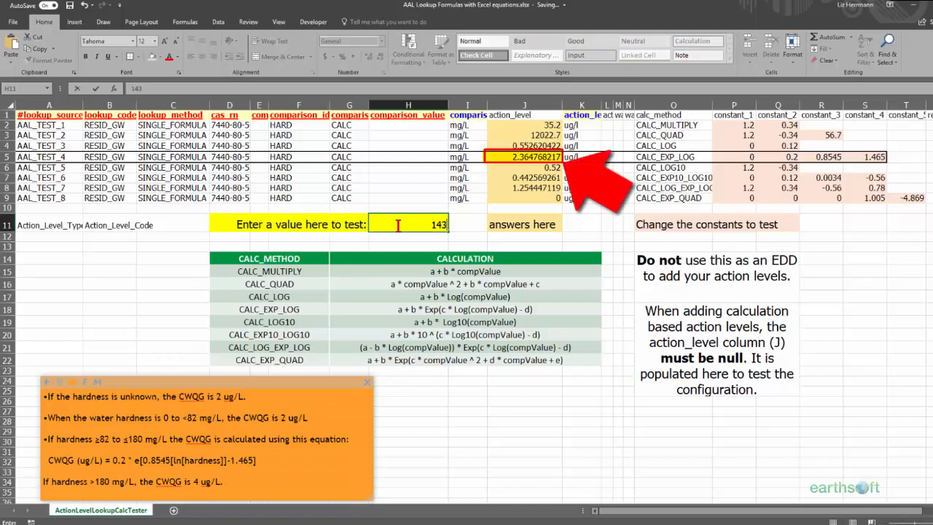
{"action": "key", "text": "Return"}
{"action": "left_click", "coordinate": [547, 157]}
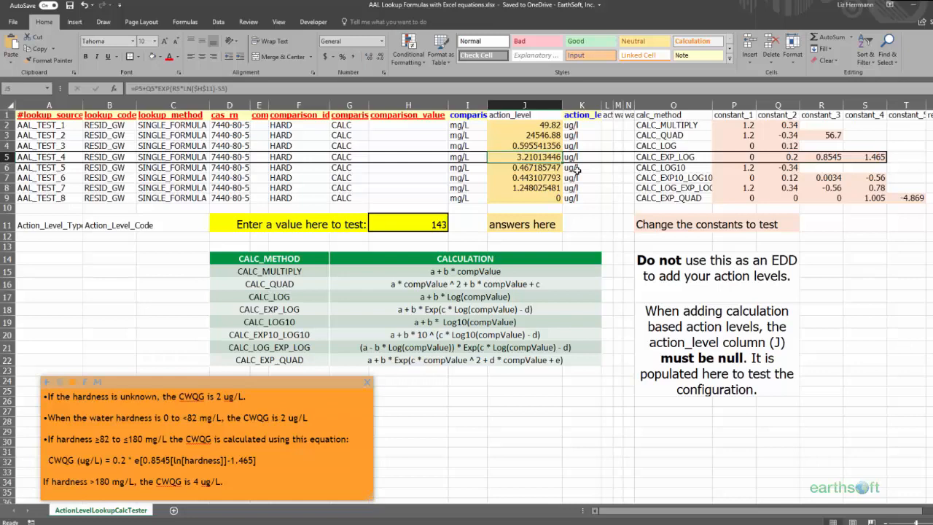
Switch to the 1.Action Levels Format Advanced Action Levels HardCu workbook, view the ActionLevel sheet's explanatory row, and open the ActionLevelLookup sheet
{"action": "left_click", "coordinate": [911, 6]}
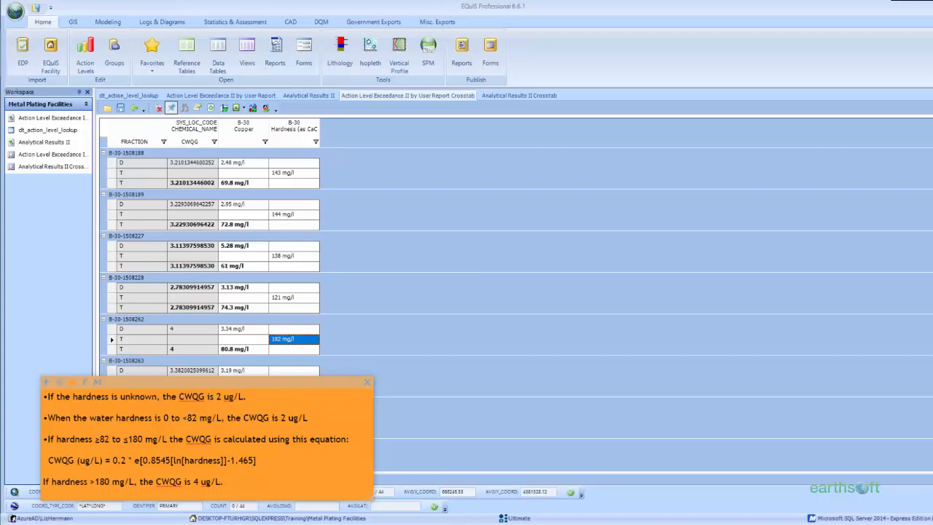
{"action": "left_click", "coordinate": [163, 524]}
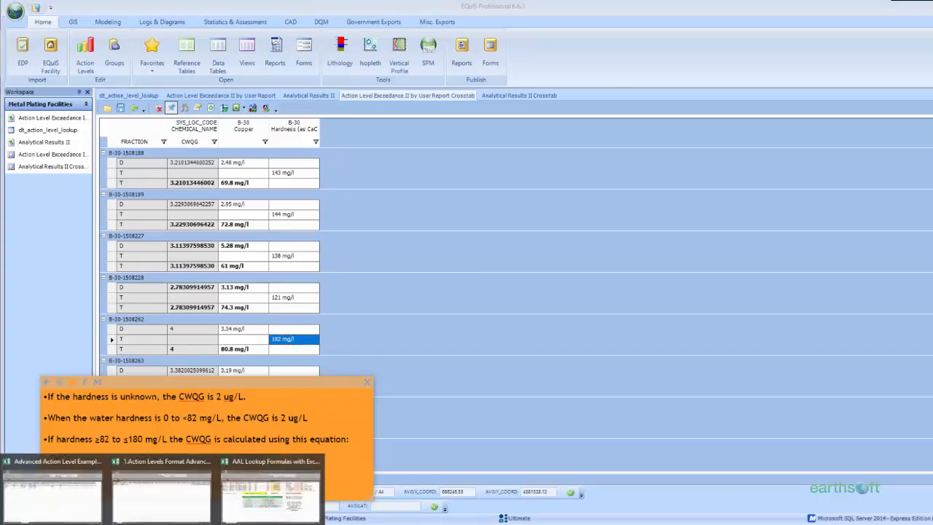
{"action": "left_click", "coordinate": [162, 495]}
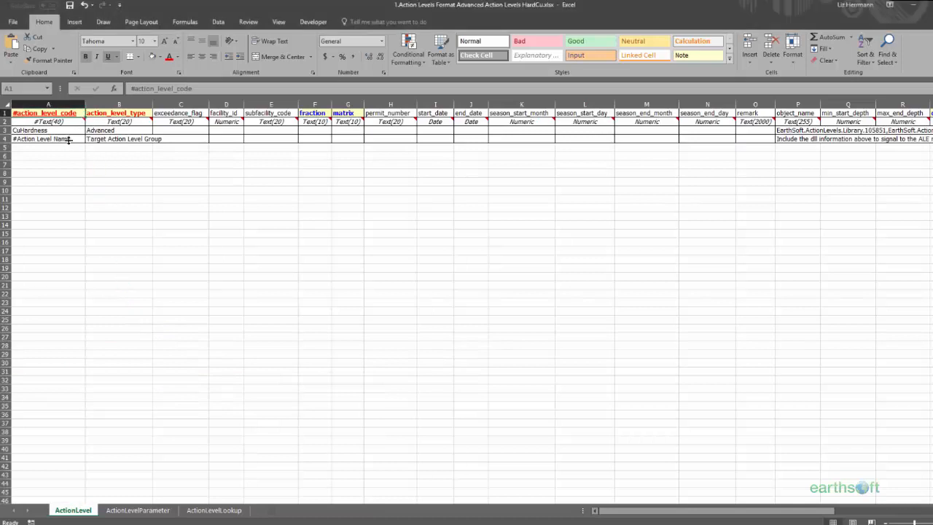
{"action": "left_click", "coordinate": [5, 138]}
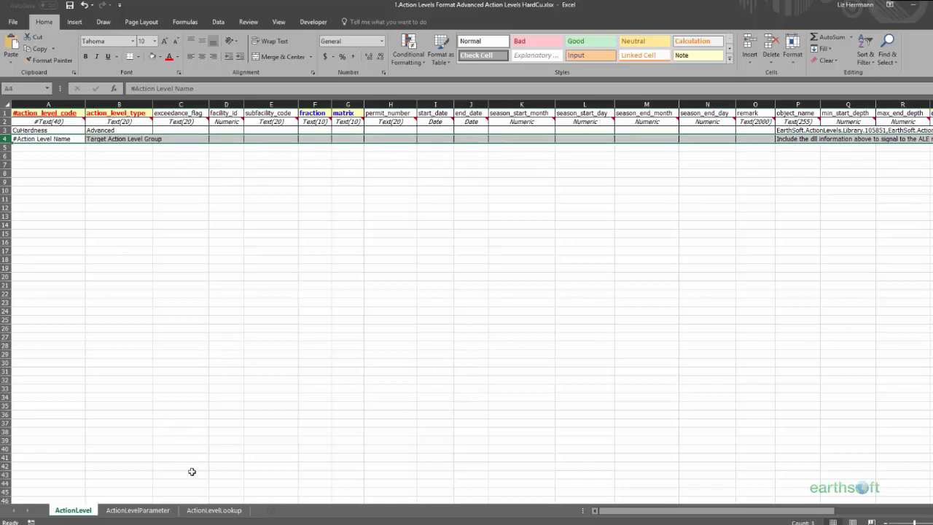
{"action": "left_click", "coordinate": [211, 510]}
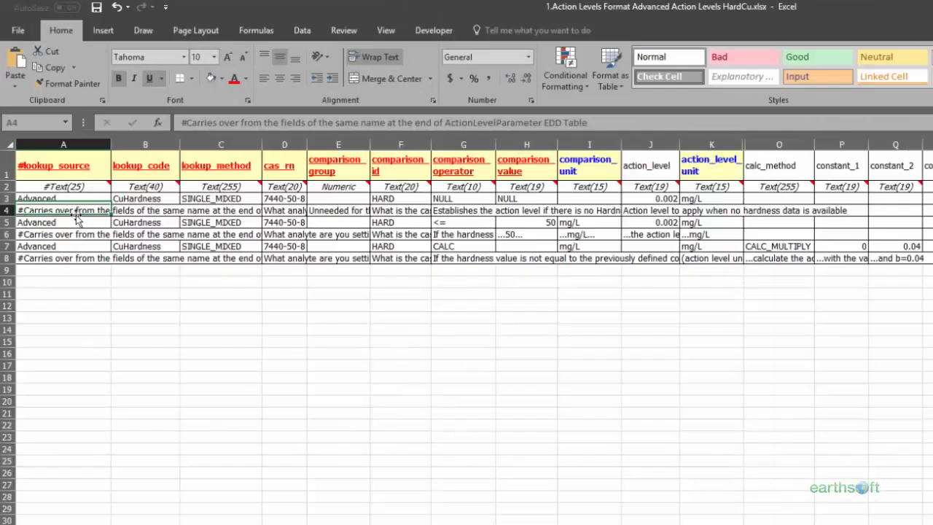
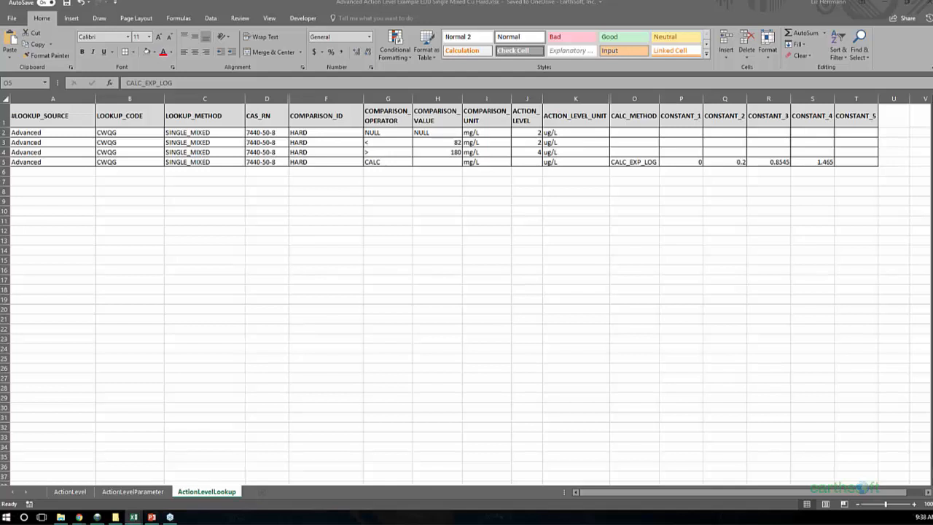
Switch to EQuIS Professional and reopen the parameters of the Action Level Exceedance II by User Report at its comparison settings
{"action": "key", "text": "alt+Tab"}
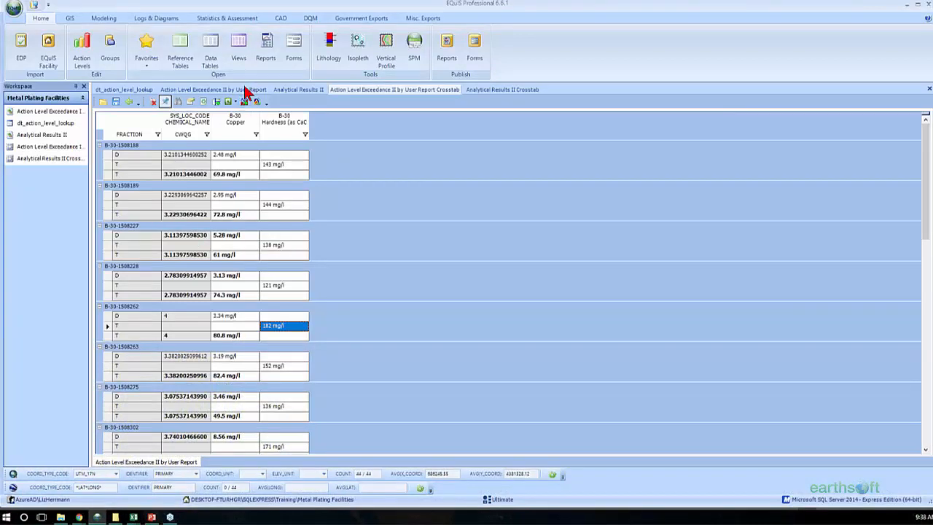
{"action": "left_click", "coordinate": [246, 91]}
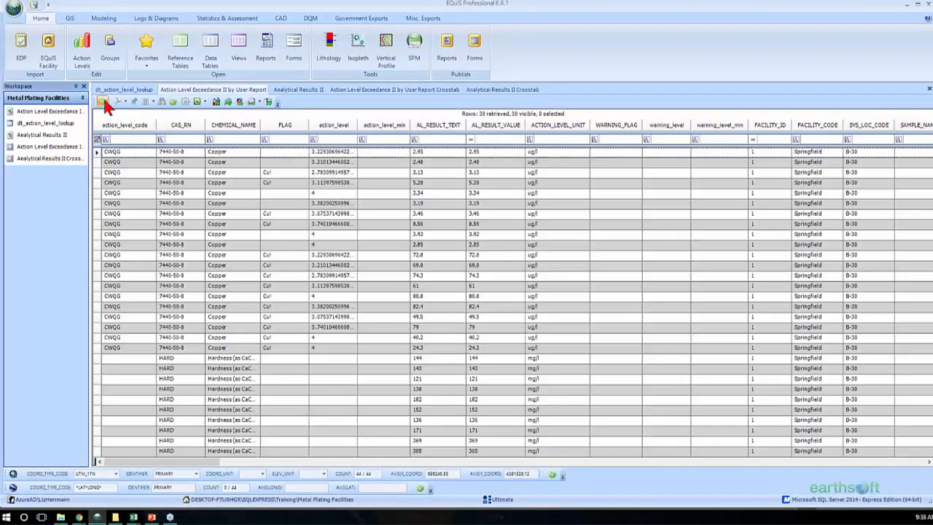
{"action": "left_click", "coordinate": [103, 100]}
{"action": "left_click_drag", "start_coordinate": [925, 209], "coordinate": [867, 225]}
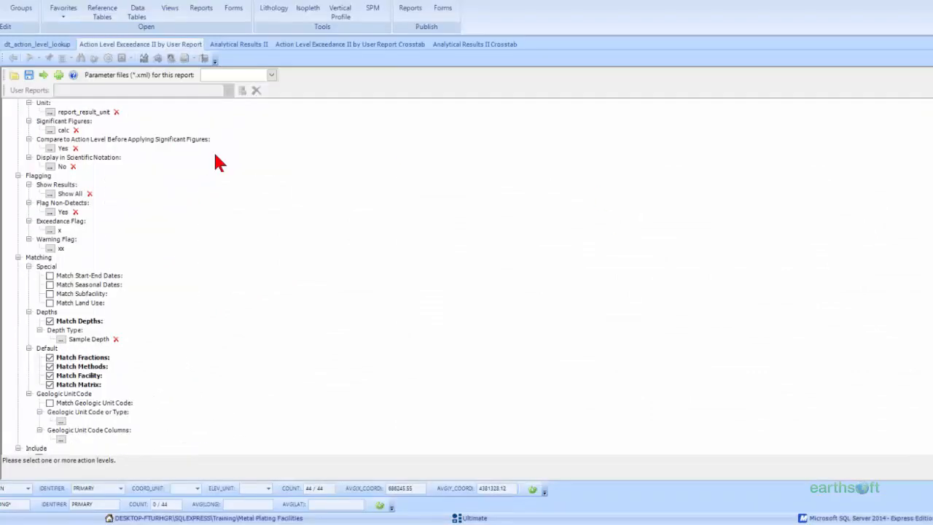
Set the action level comparison's Significant Figures to calc_result and run the exceedance report
{"action": "left_click", "coordinate": [50, 131]}
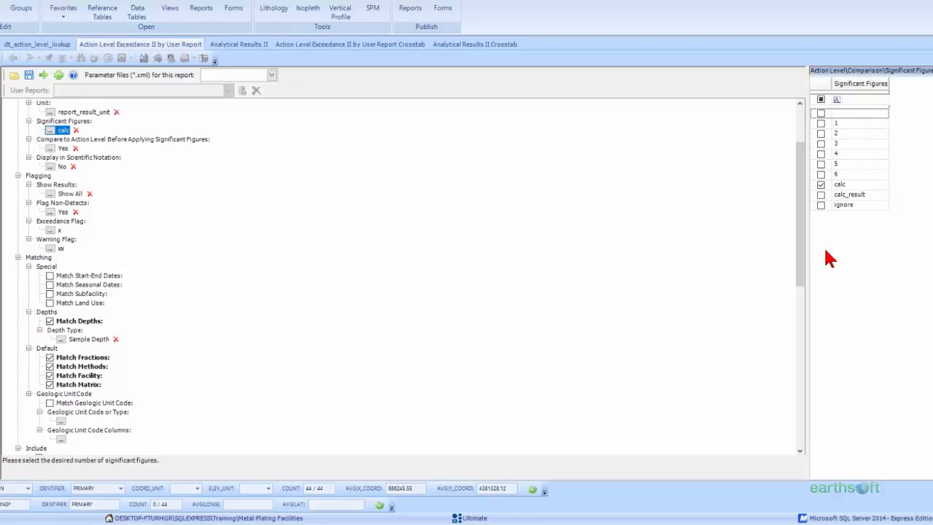
{"action": "left_click_drag", "start_coordinate": [801, 256], "coordinate": [801, 243]}
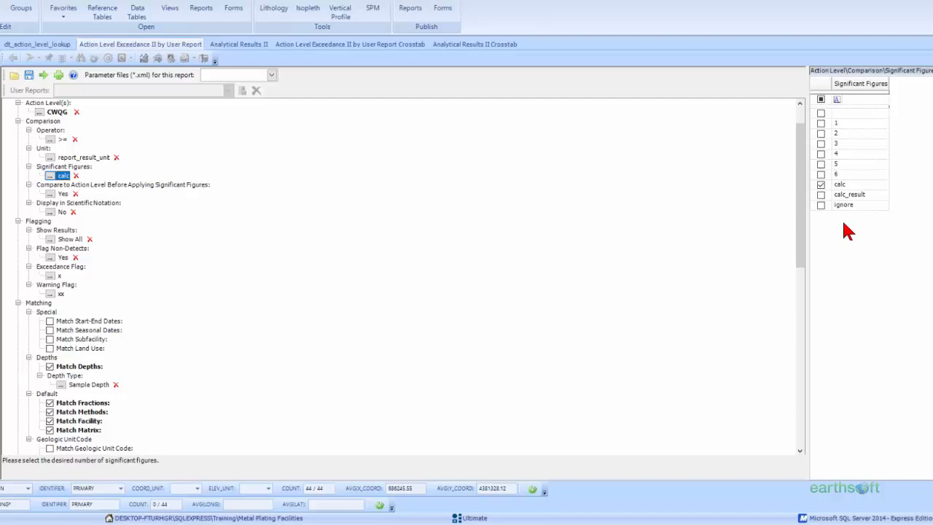
{"action": "left_click", "coordinate": [821, 195]}
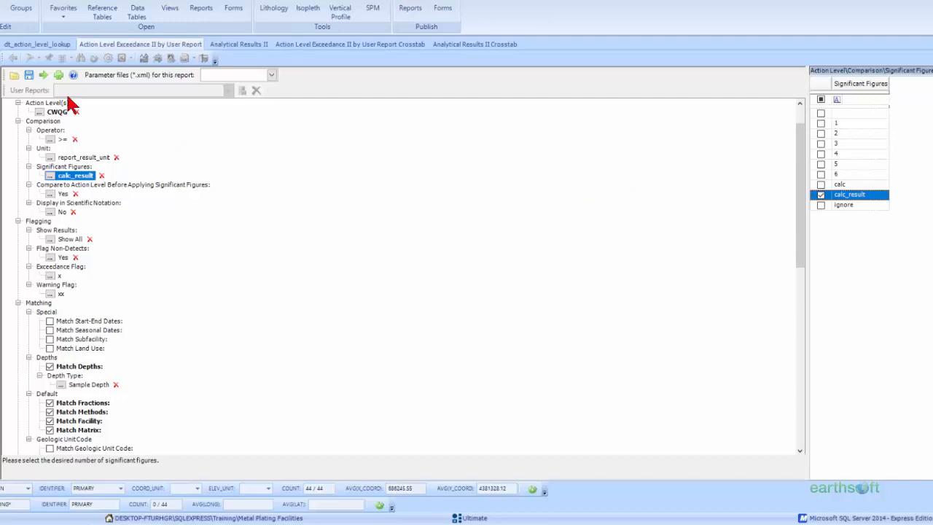
{"action": "left_click", "coordinate": [44, 75]}
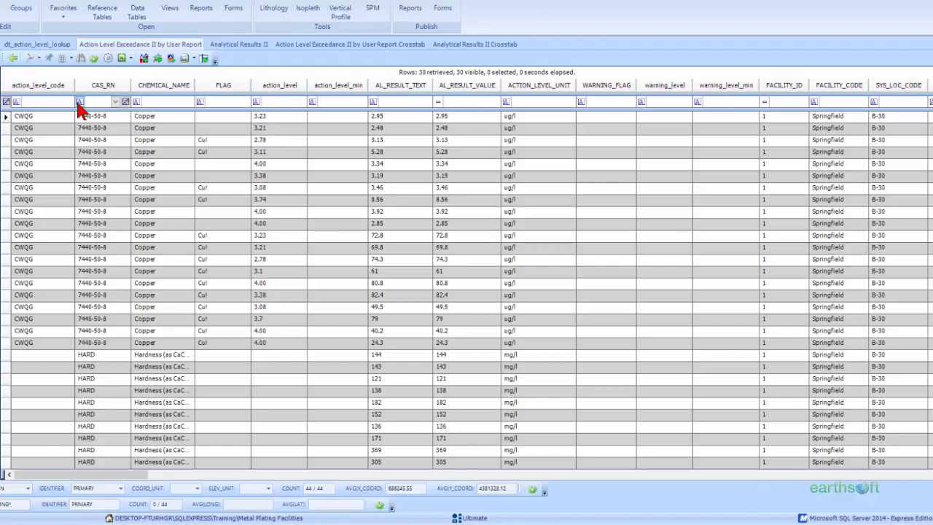
Return to the report parameters, set Significant Figures to 3 and Display in Scientific Notation to Yes, and rerun the report
{"action": "left_click", "coordinate": [12, 58]}
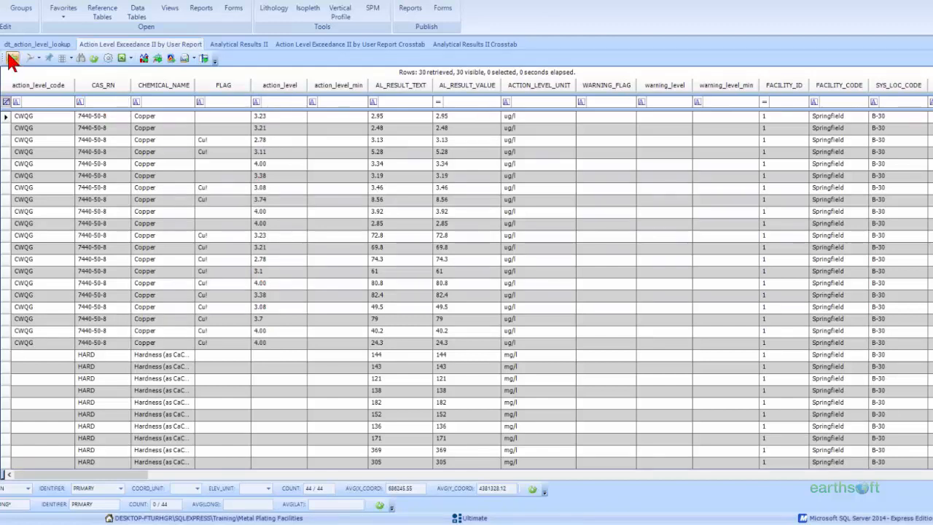
{"action": "left_click", "coordinate": [61, 177]}
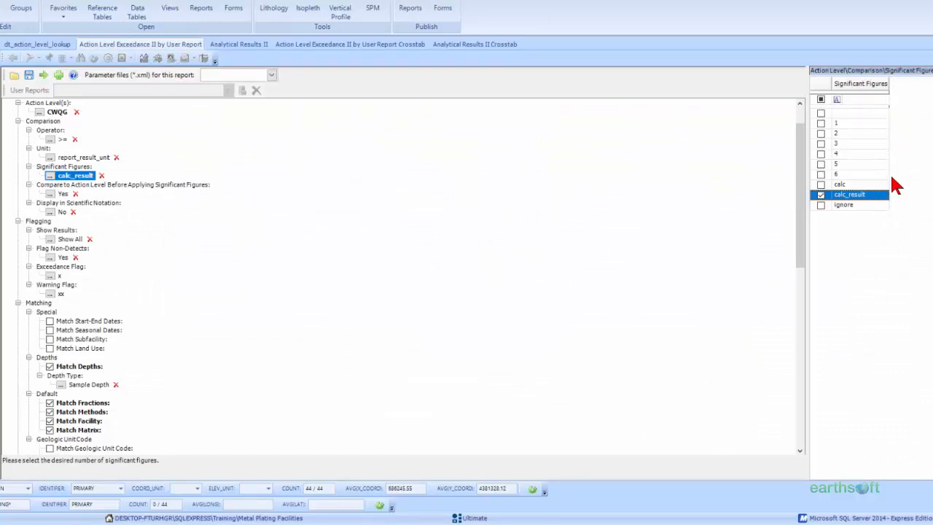
{"action": "left_click", "coordinate": [859, 144]}
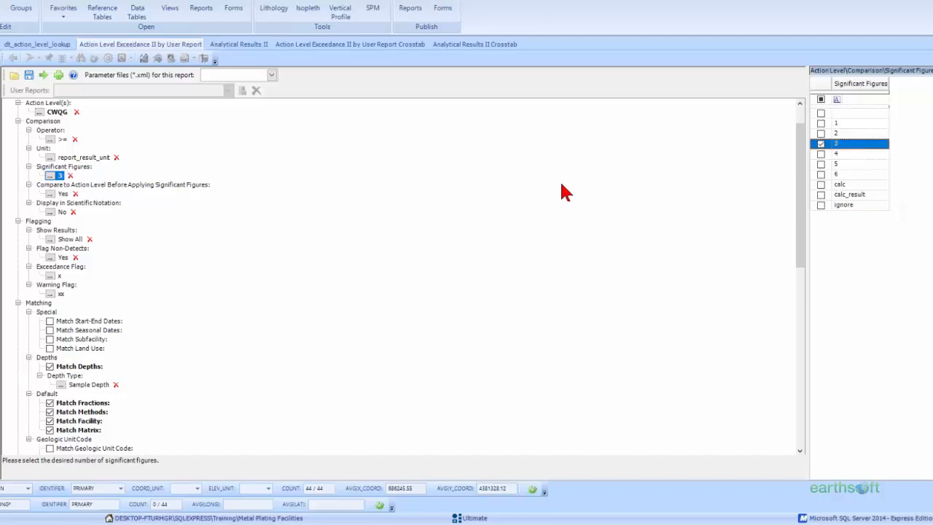
{"action": "left_click", "coordinate": [53, 211]}
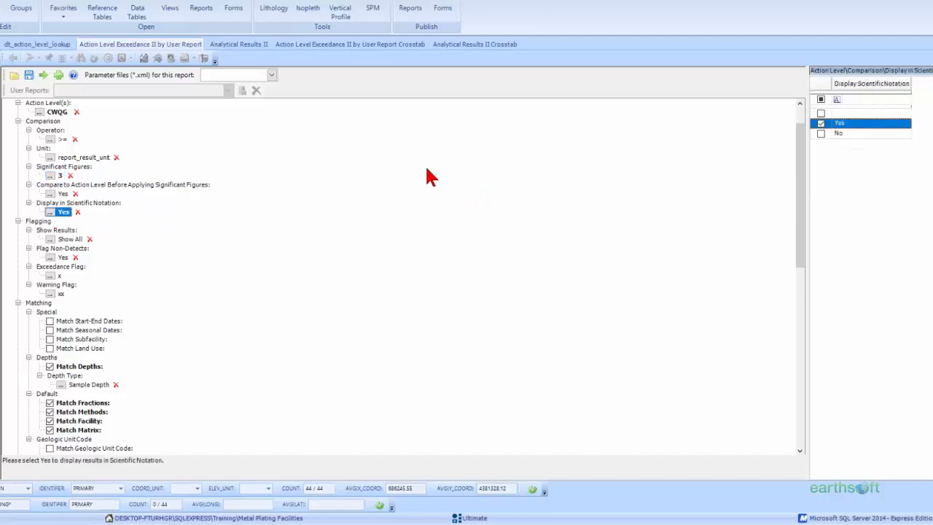
{"action": "left_click", "coordinate": [43, 74]}
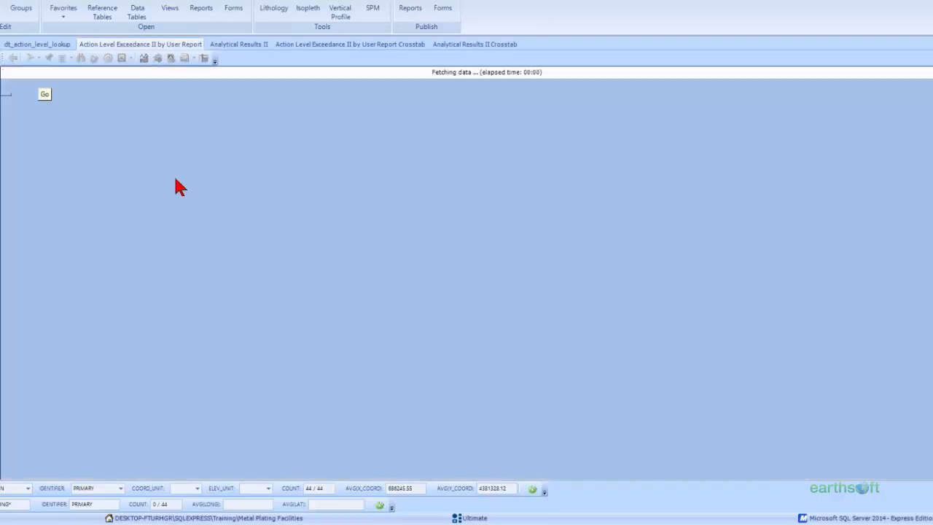